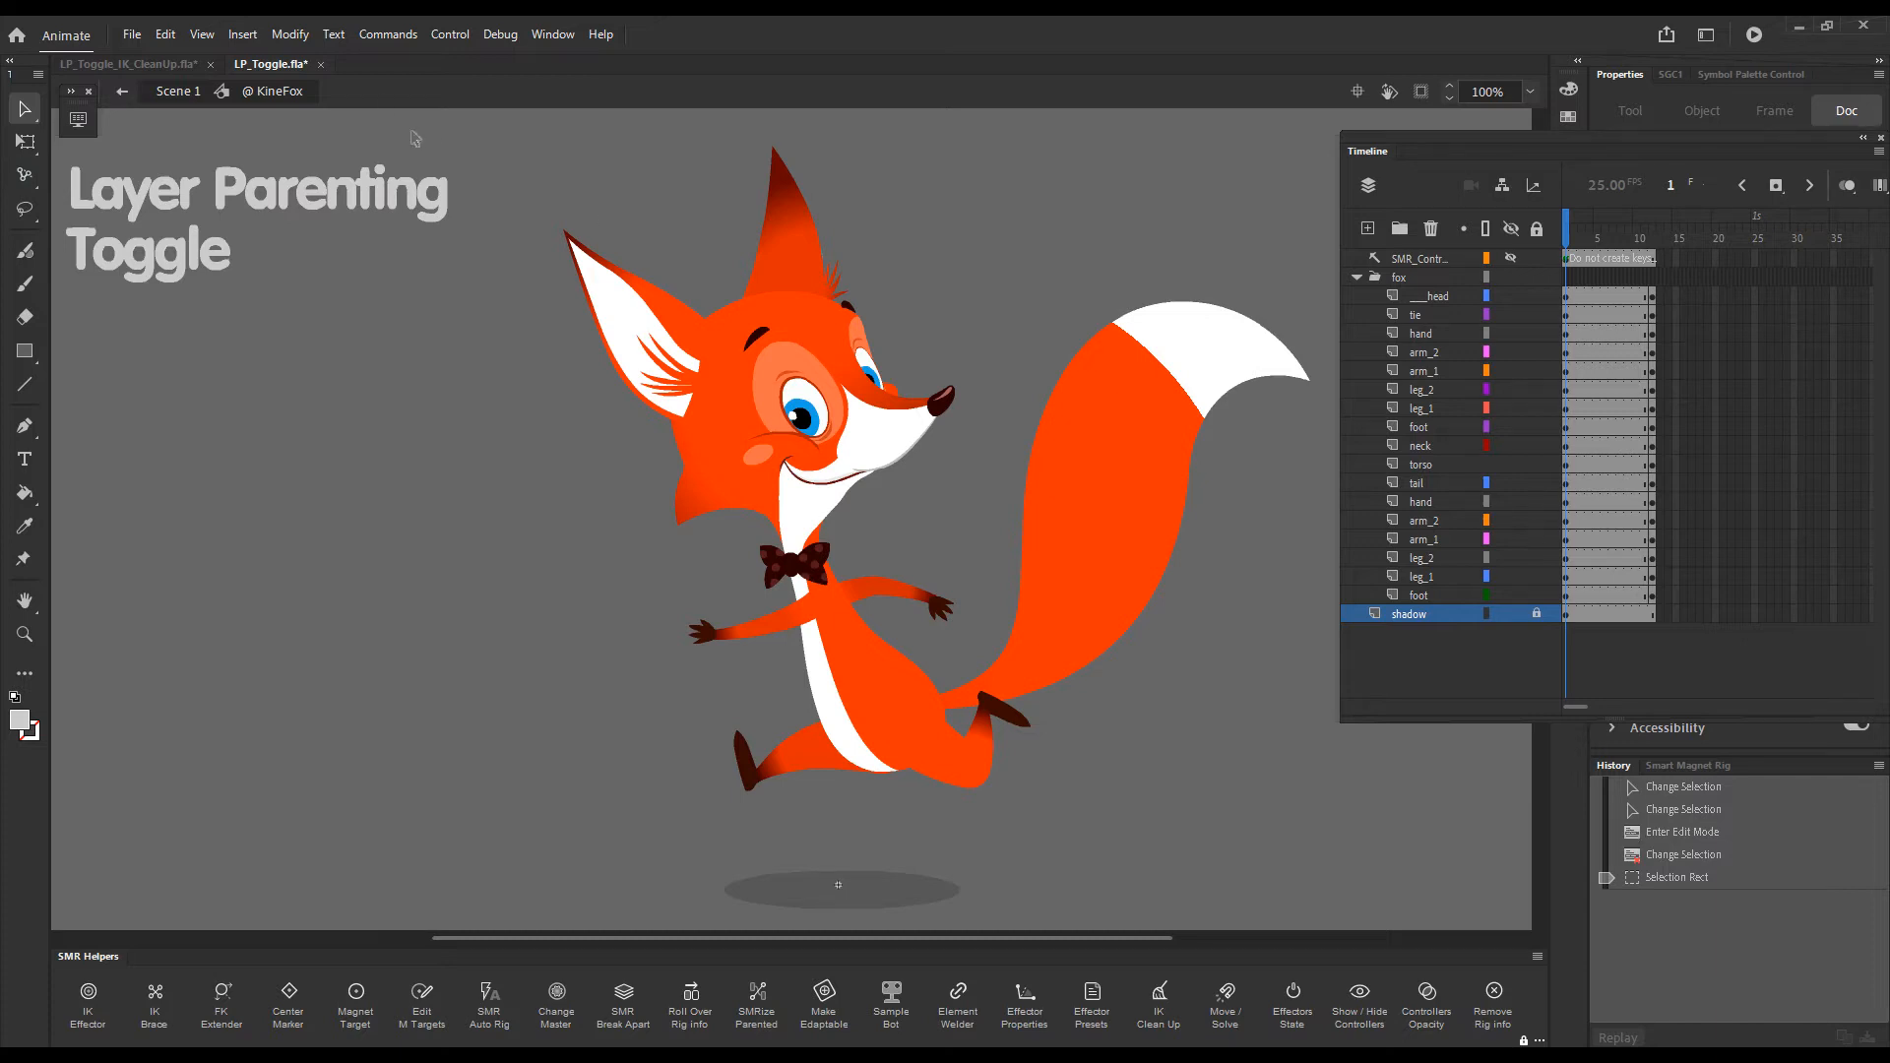
pyautogui.click(388, 34)
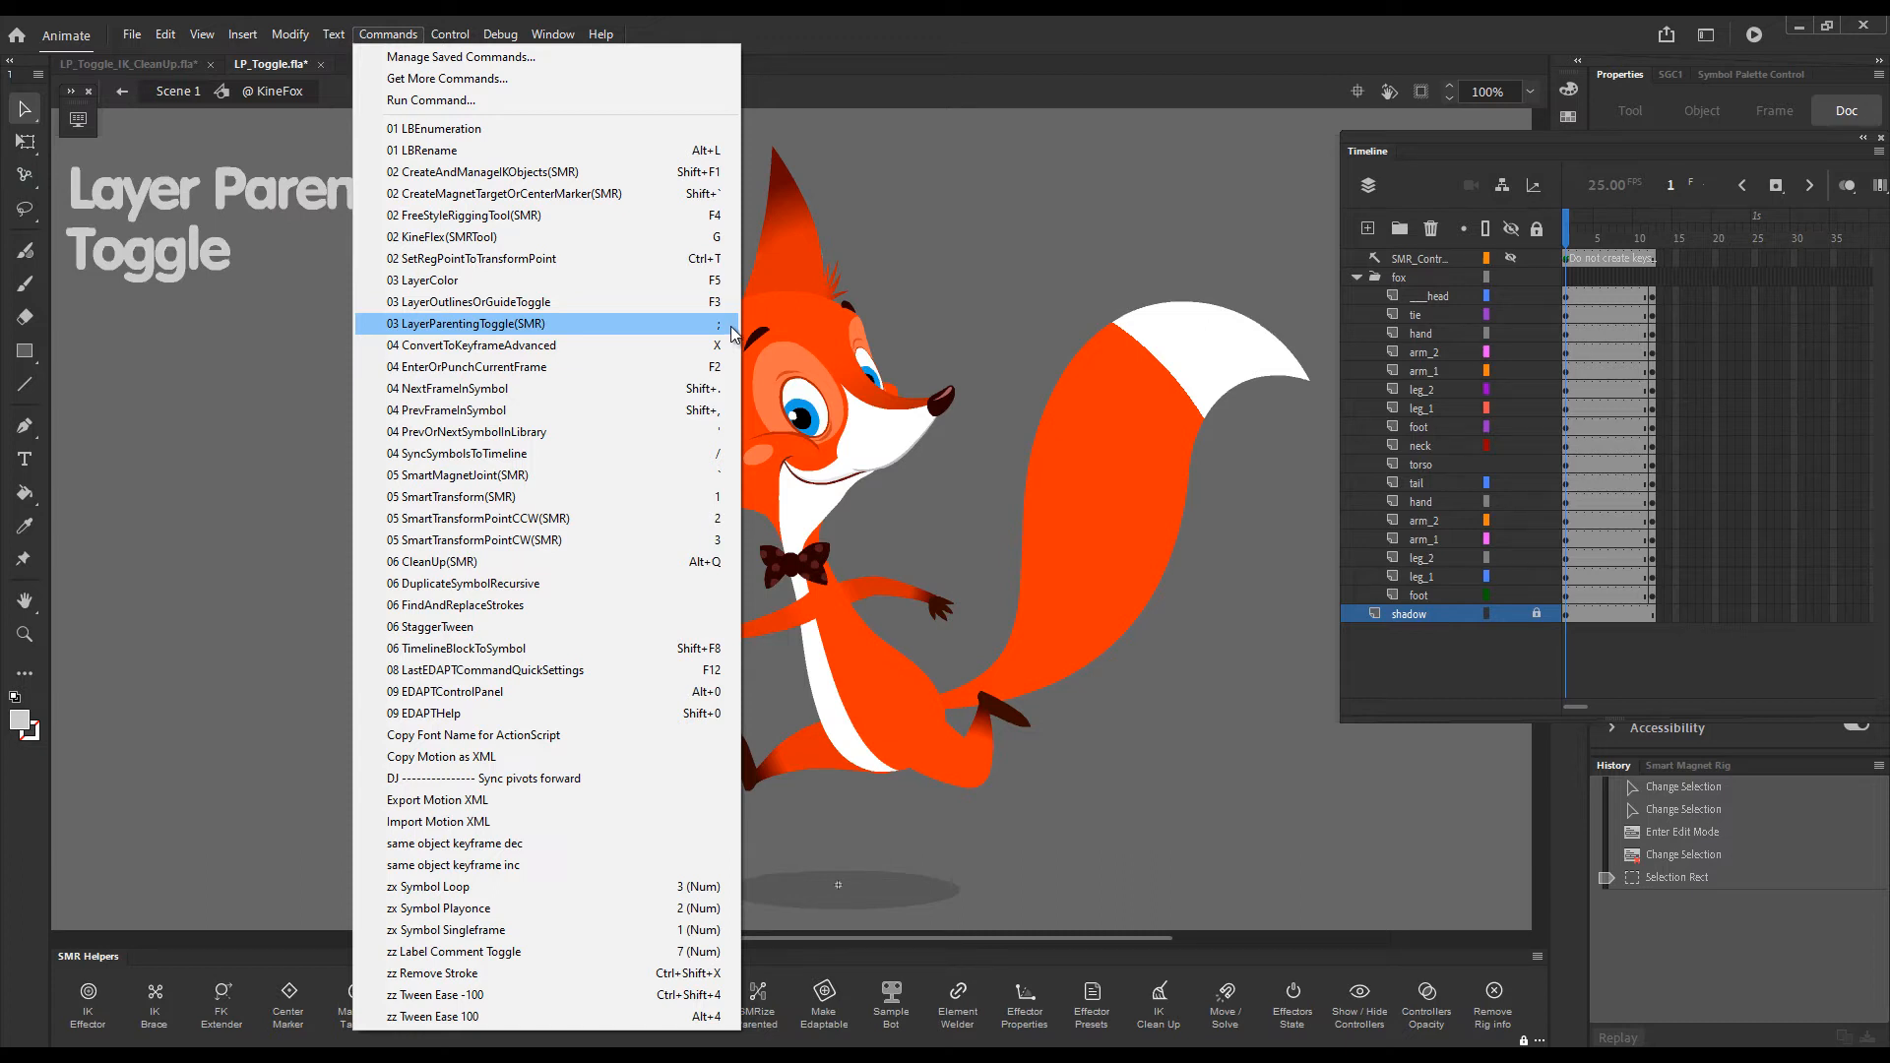
pyautogui.click(1014, 323)
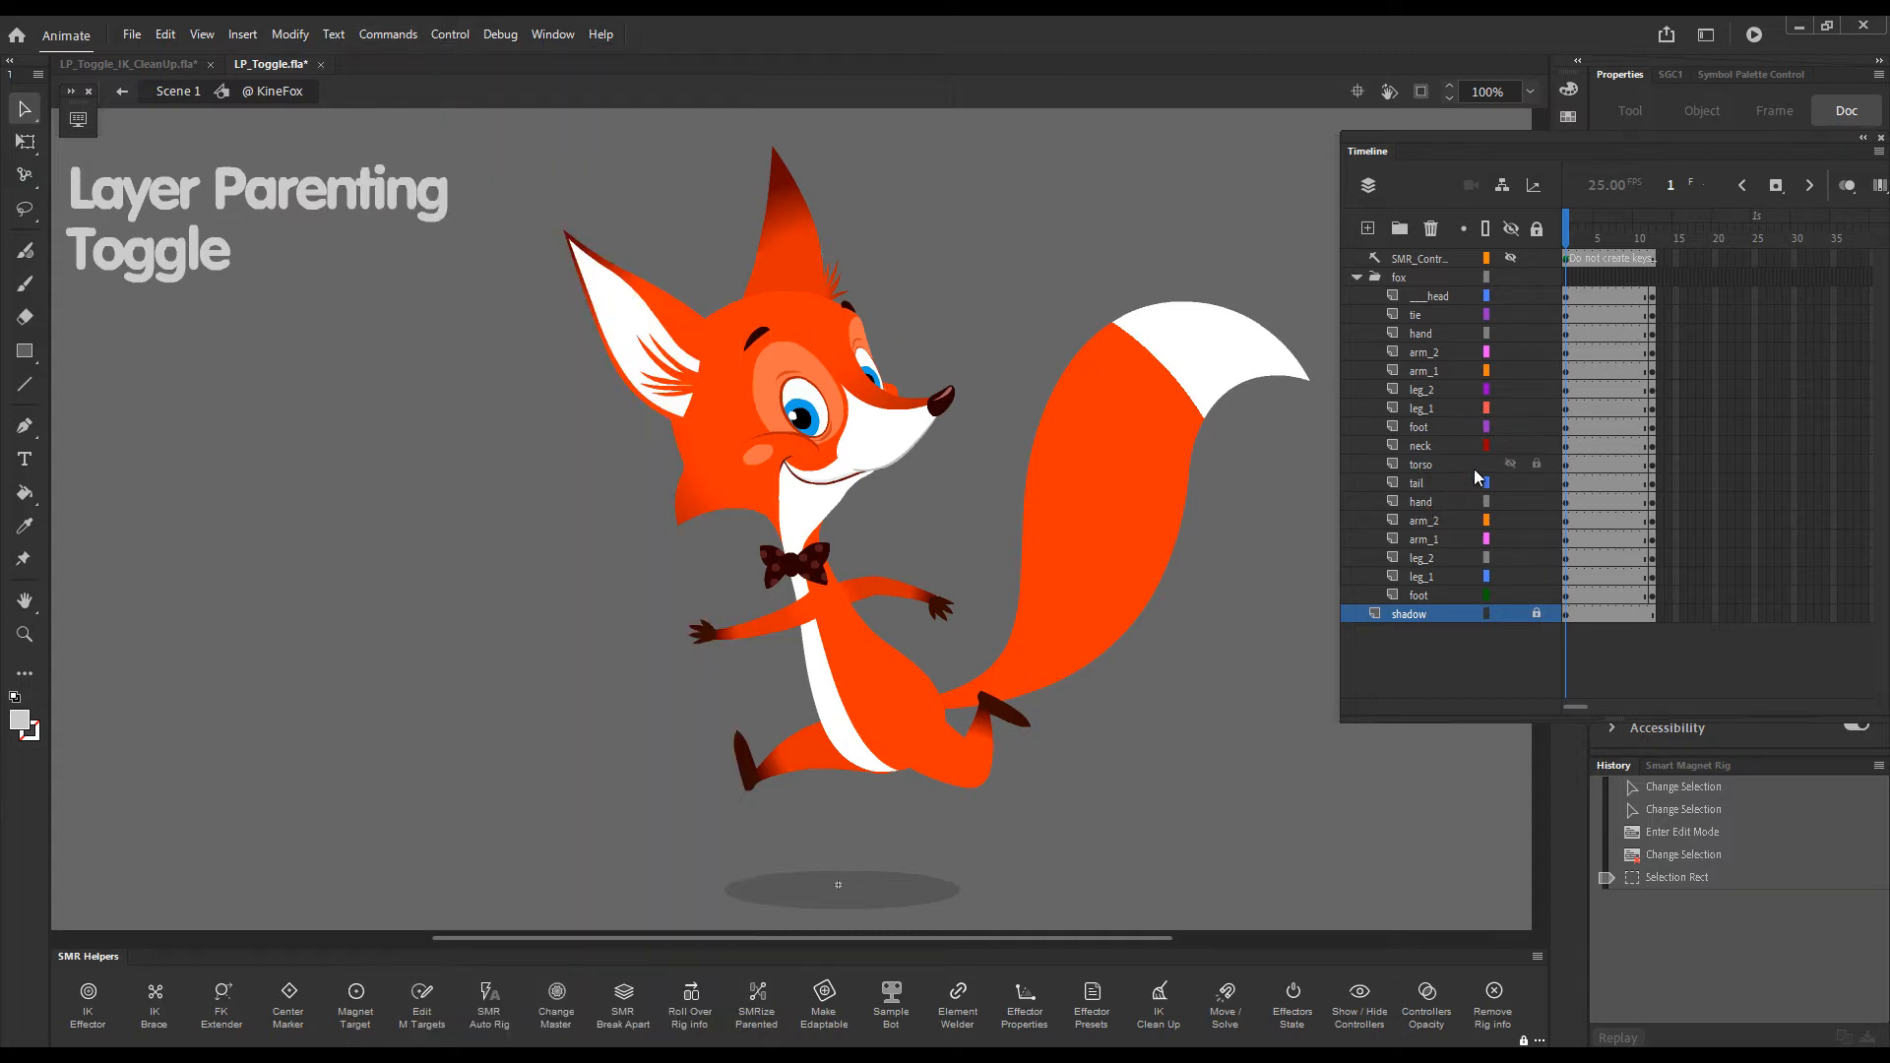
# Create classic tweens on all the fox body-part layers from ___head down to foot, and return to frame 1.
pyautogui.moveTo(1601, 303); pyautogui.dragTo(1599, 599)
pyautogui.press('4')
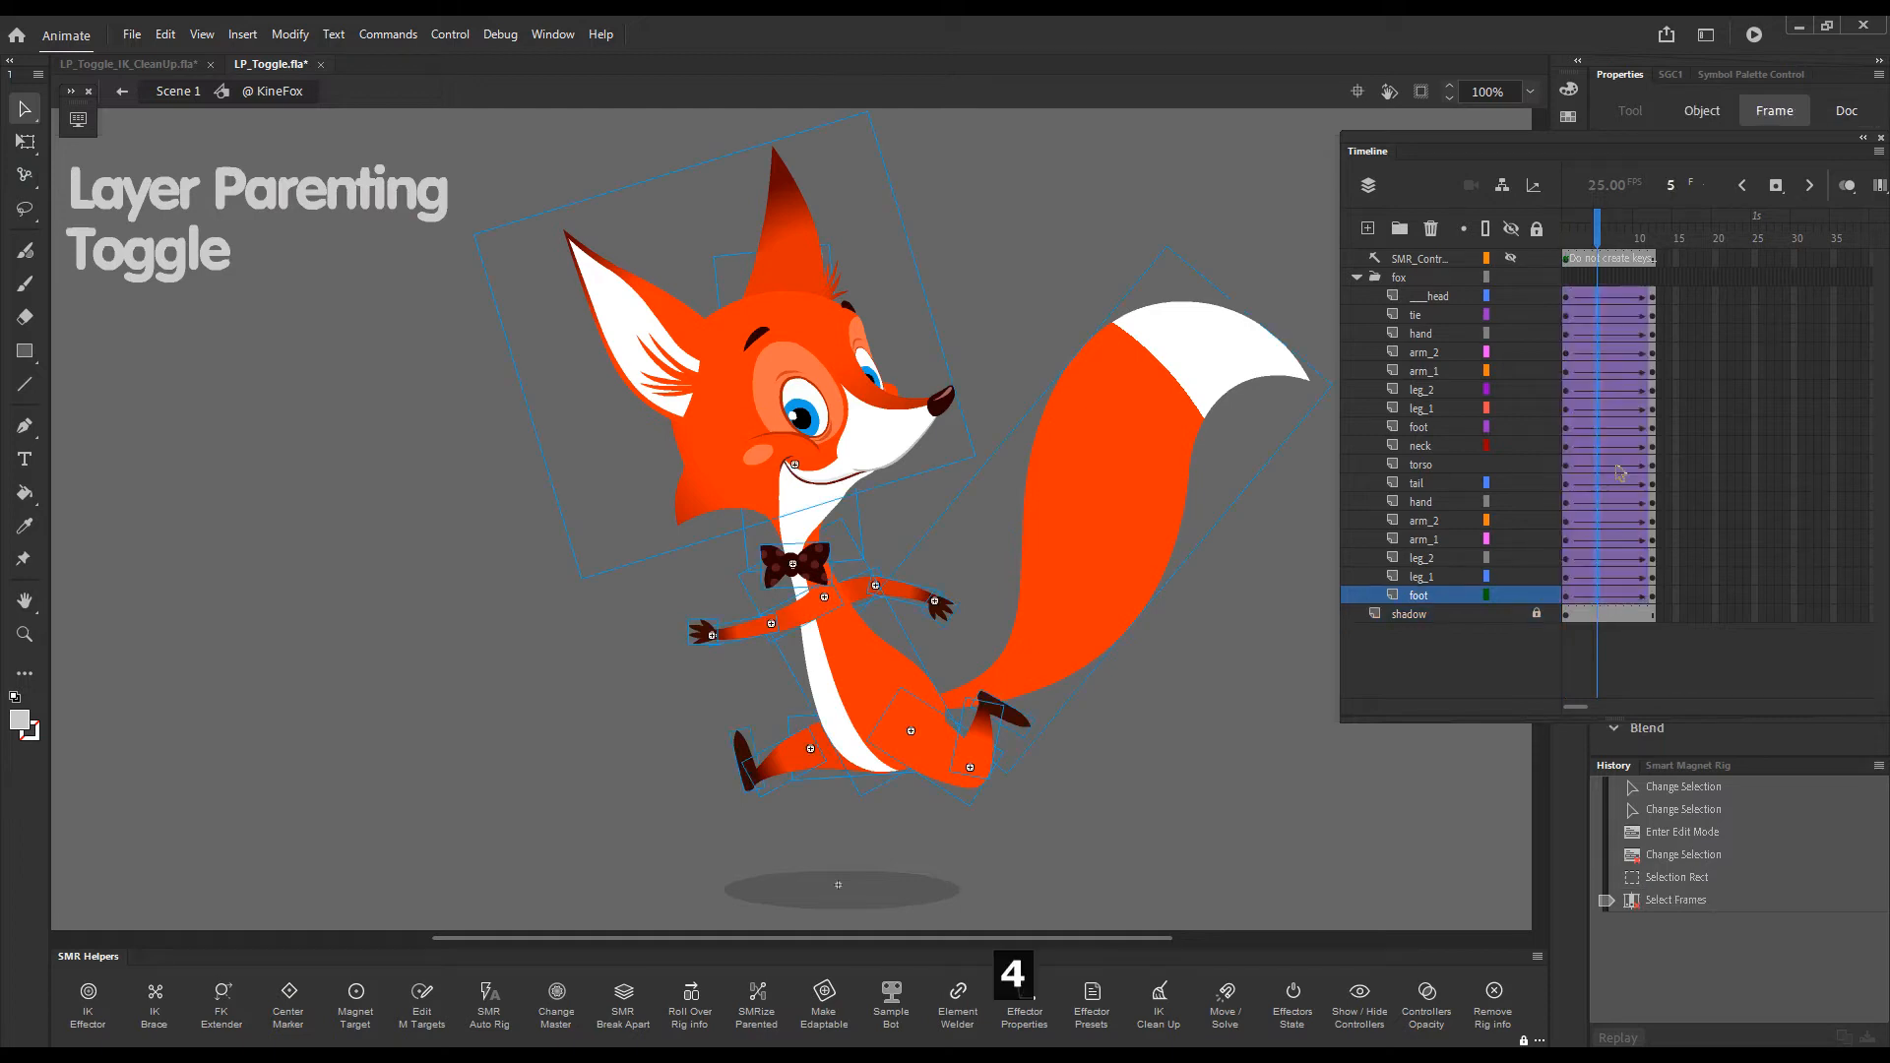
pyautogui.moveTo(1600, 237); pyautogui.dragTo(1563, 242)
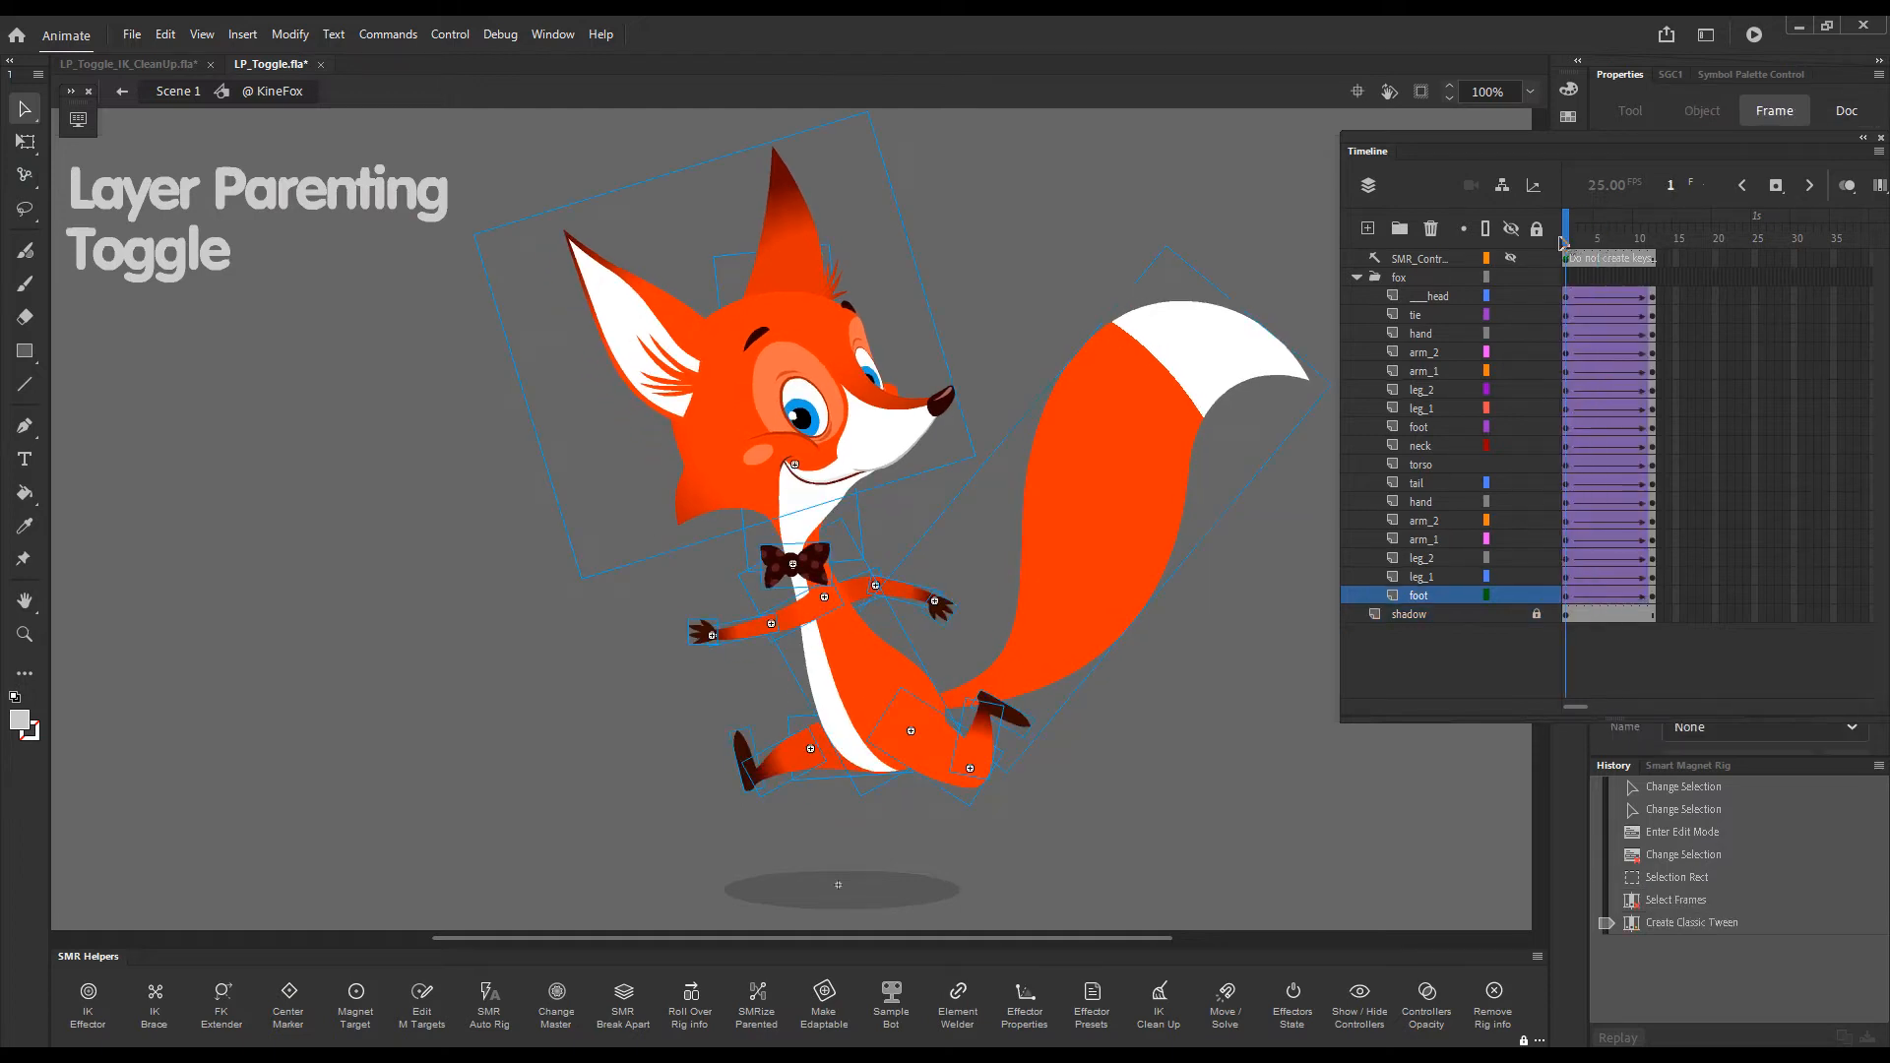
pyautogui.click(1319, 384)
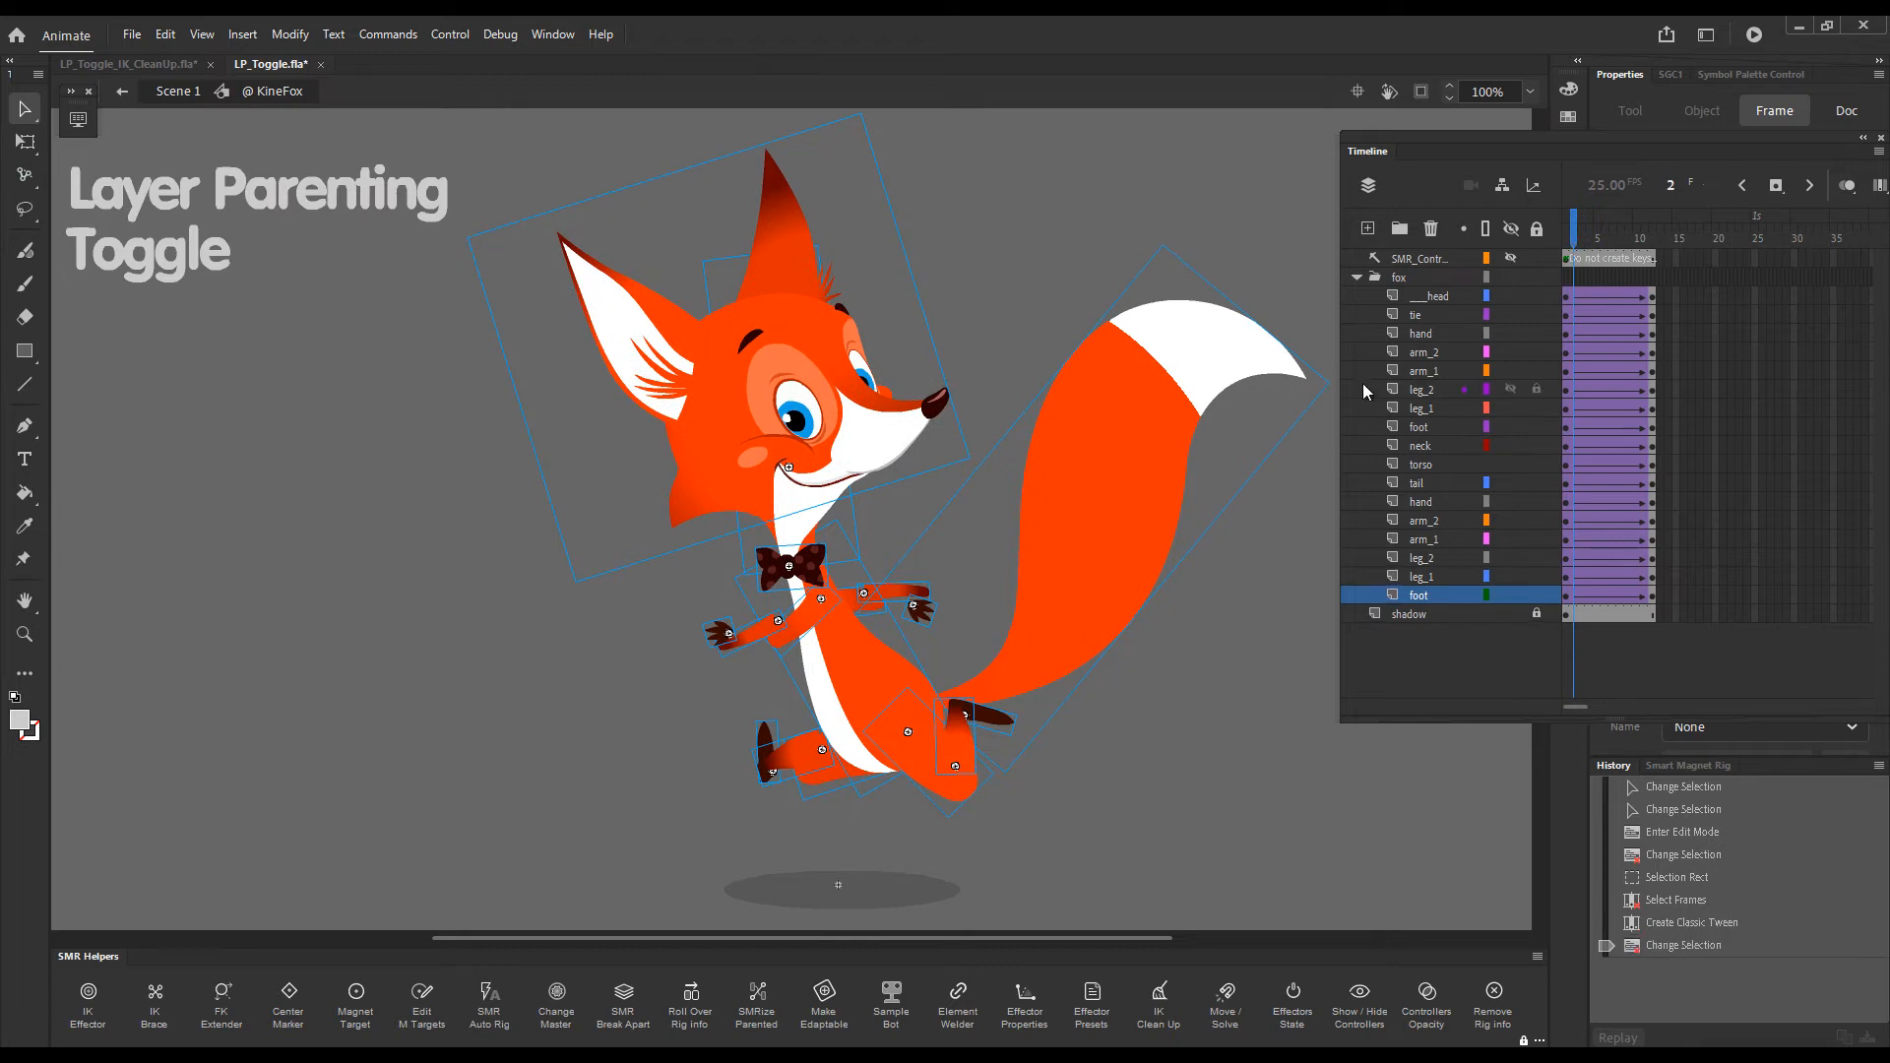
pyautogui.click(1573, 232)
pyautogui.moveTo(1575, 236)
pyautogui.mouseDown()
pyautogui.moveTo(1652, 248)
pyautogui.moveTo(1570, 240)
pyautogui.mouseUp()
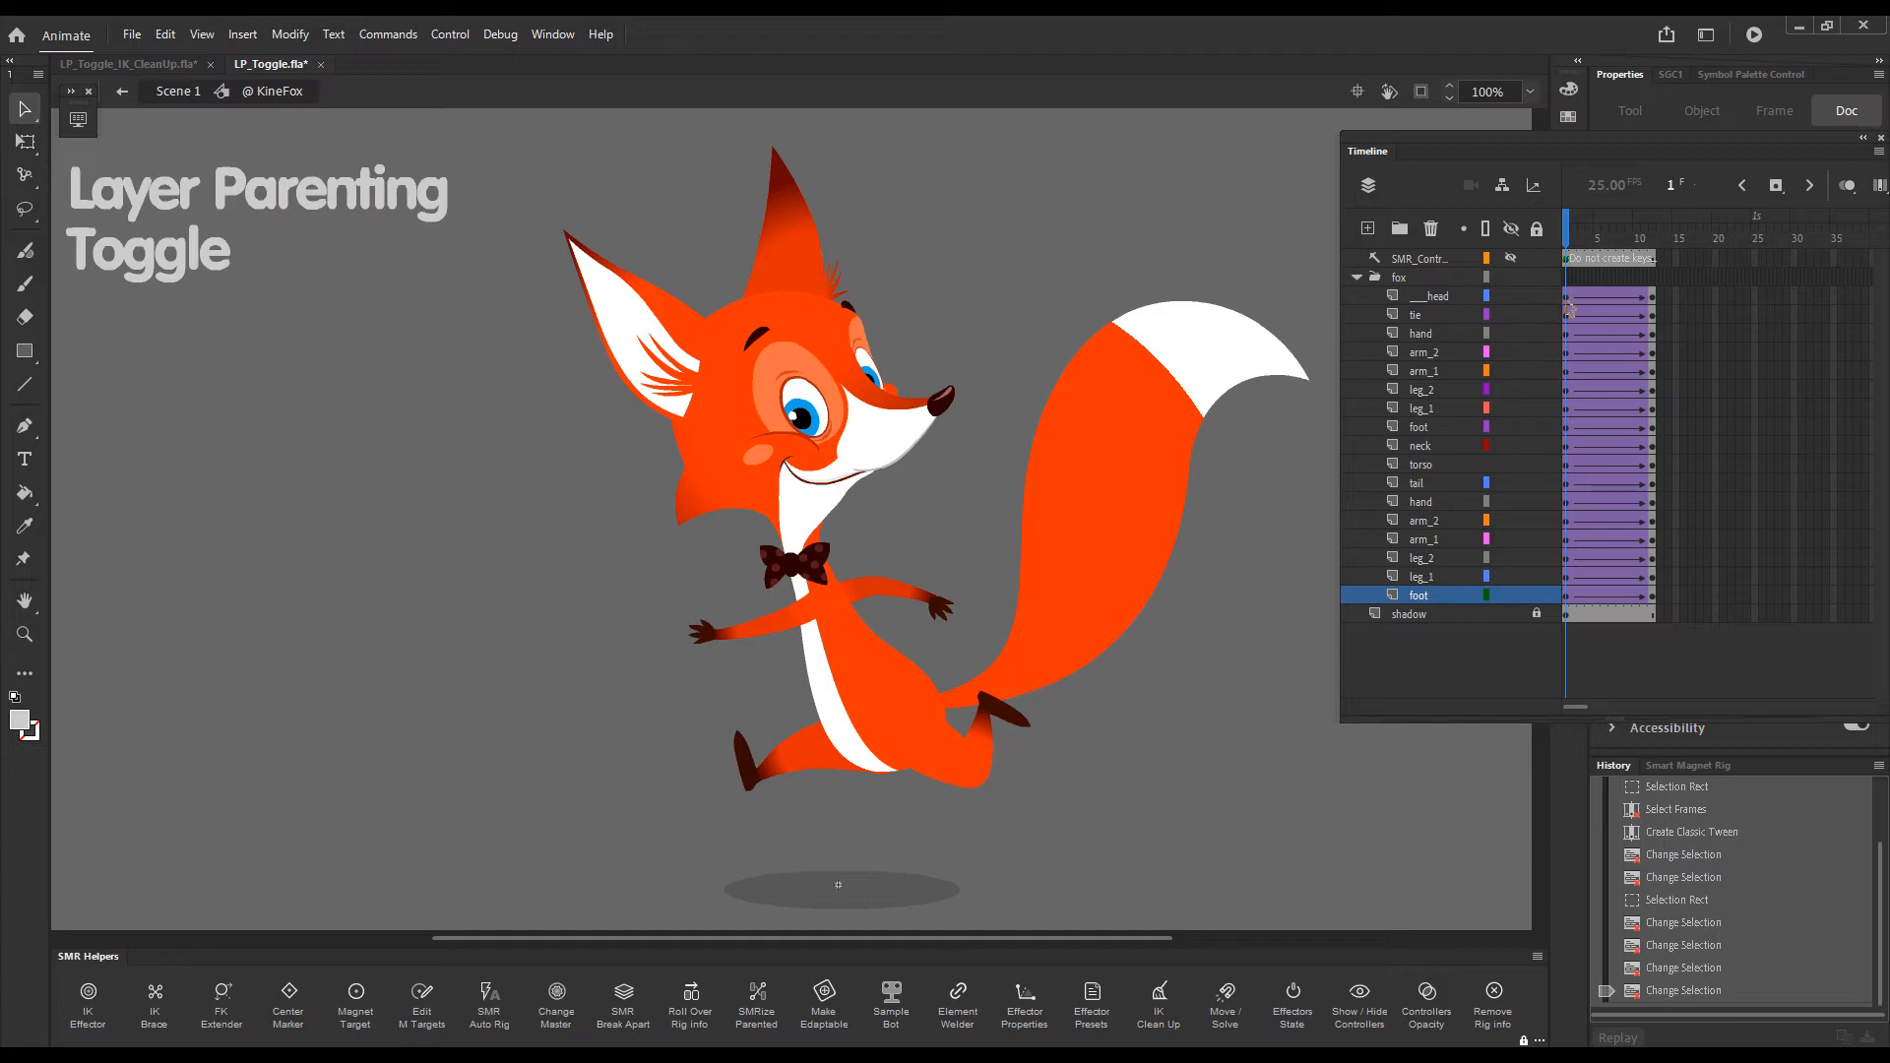
# Turn on layer parenting for all fox parts on frame 1 with LayerParentingToggle and show the parenting view.
pyautogui.moveTo(1569, 302); pyautogui.dragTo(1545, 590)
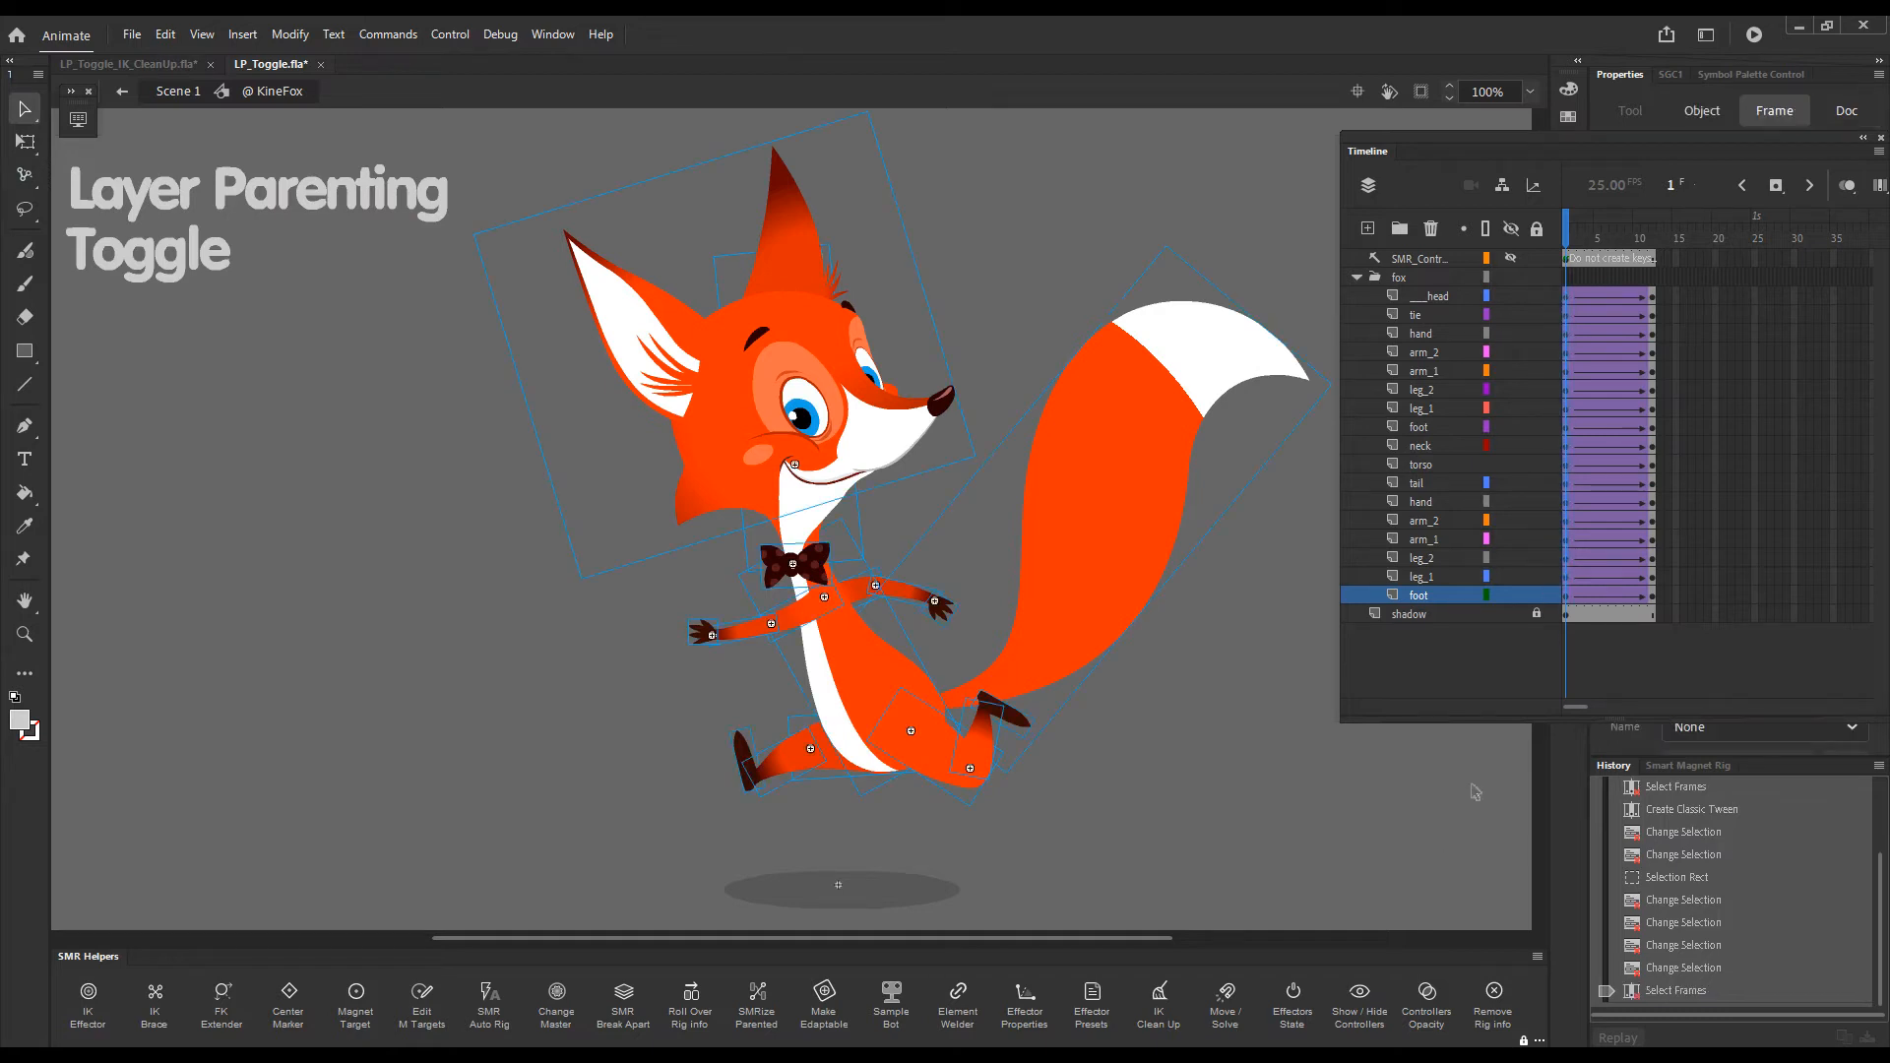
pyautogui.moveTo(1289, 154); pyautogui.dragTo(553, 837)
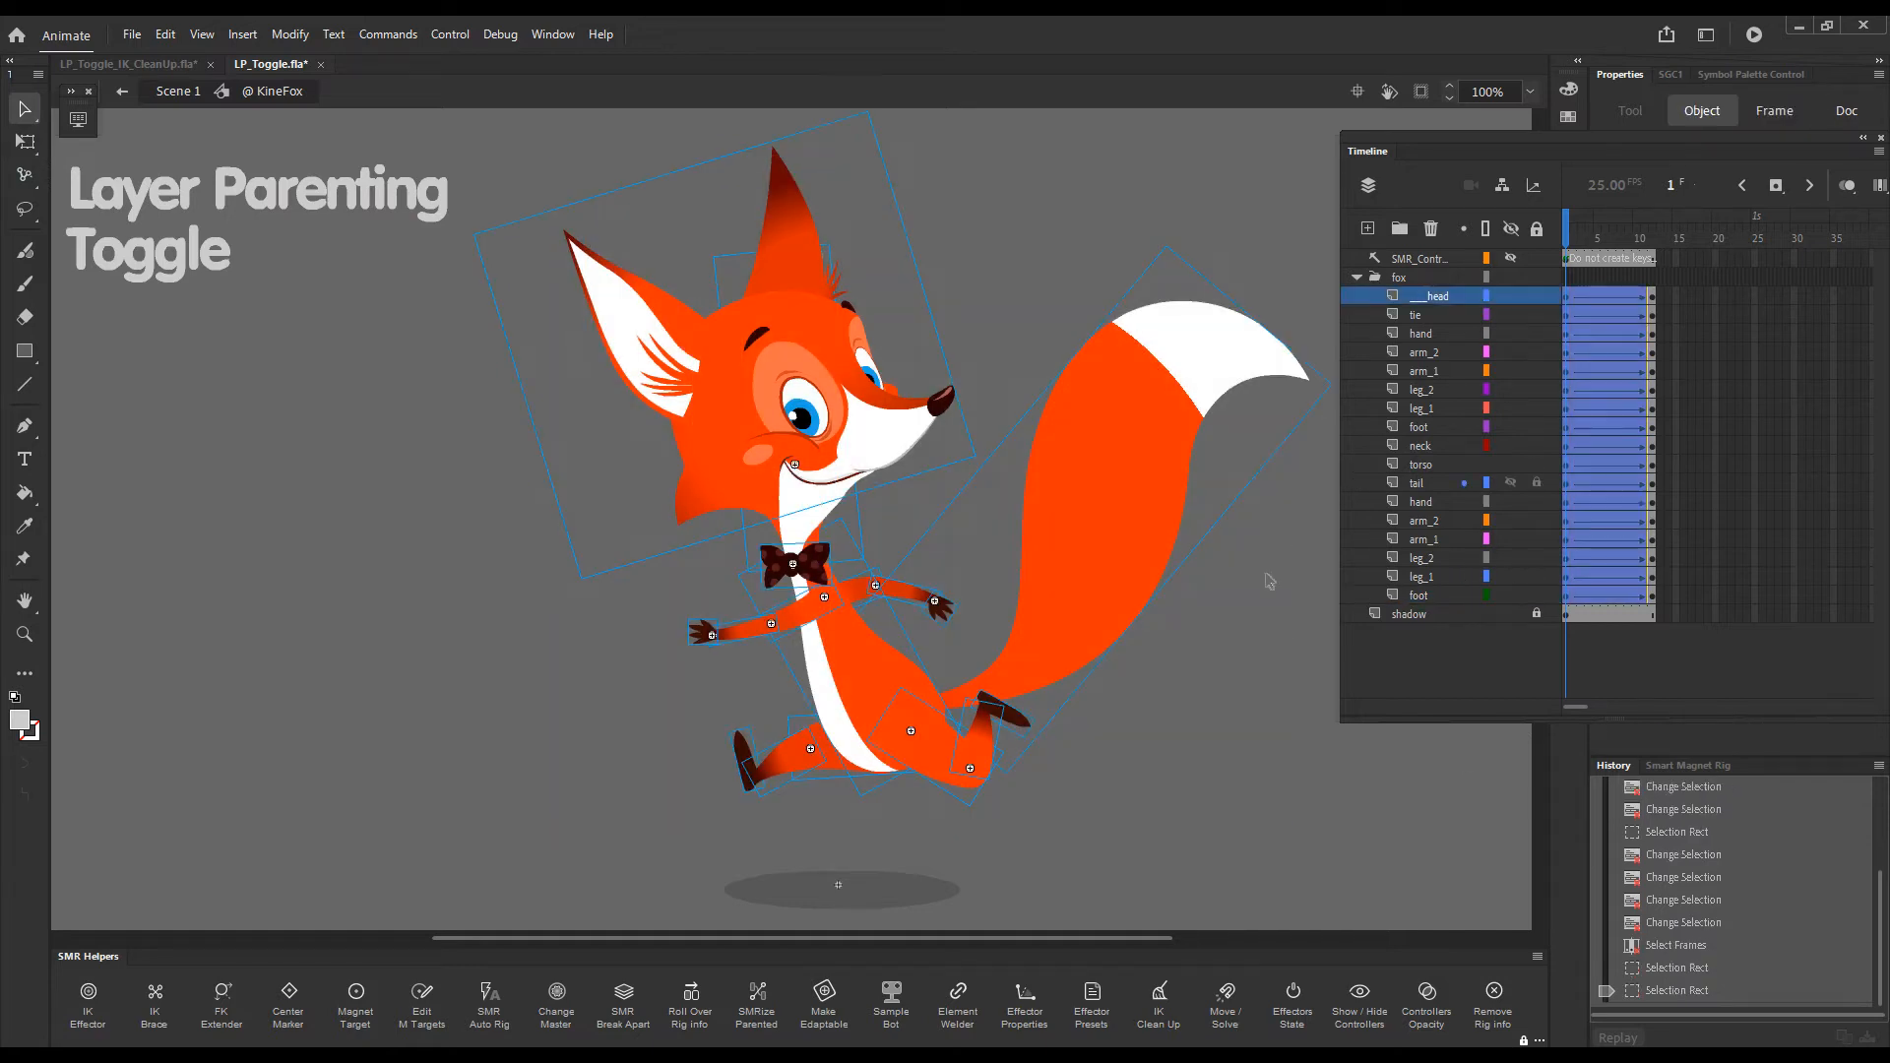
pyautogui.press(';')
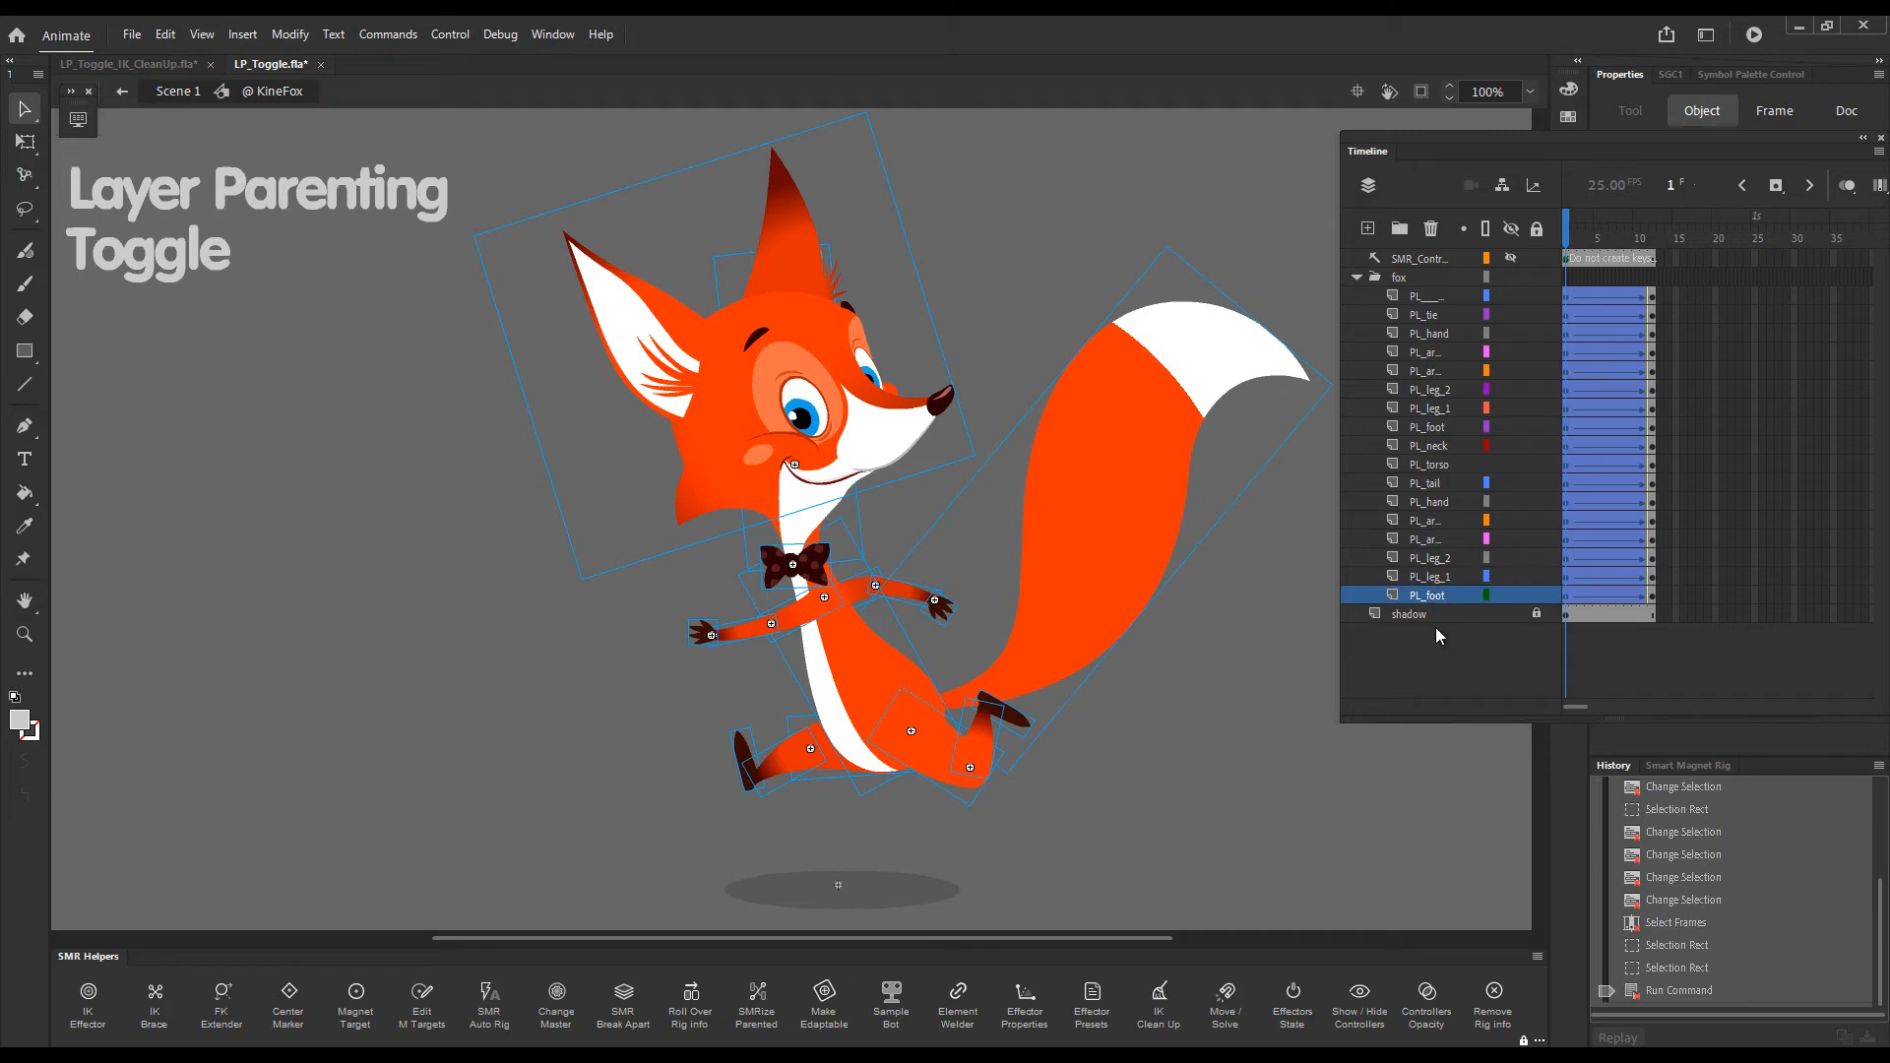
pyautogui.click(1572, 236)
pyautogui.moveTo(1572, 237); pyautogui.dragTo(1534, 236)
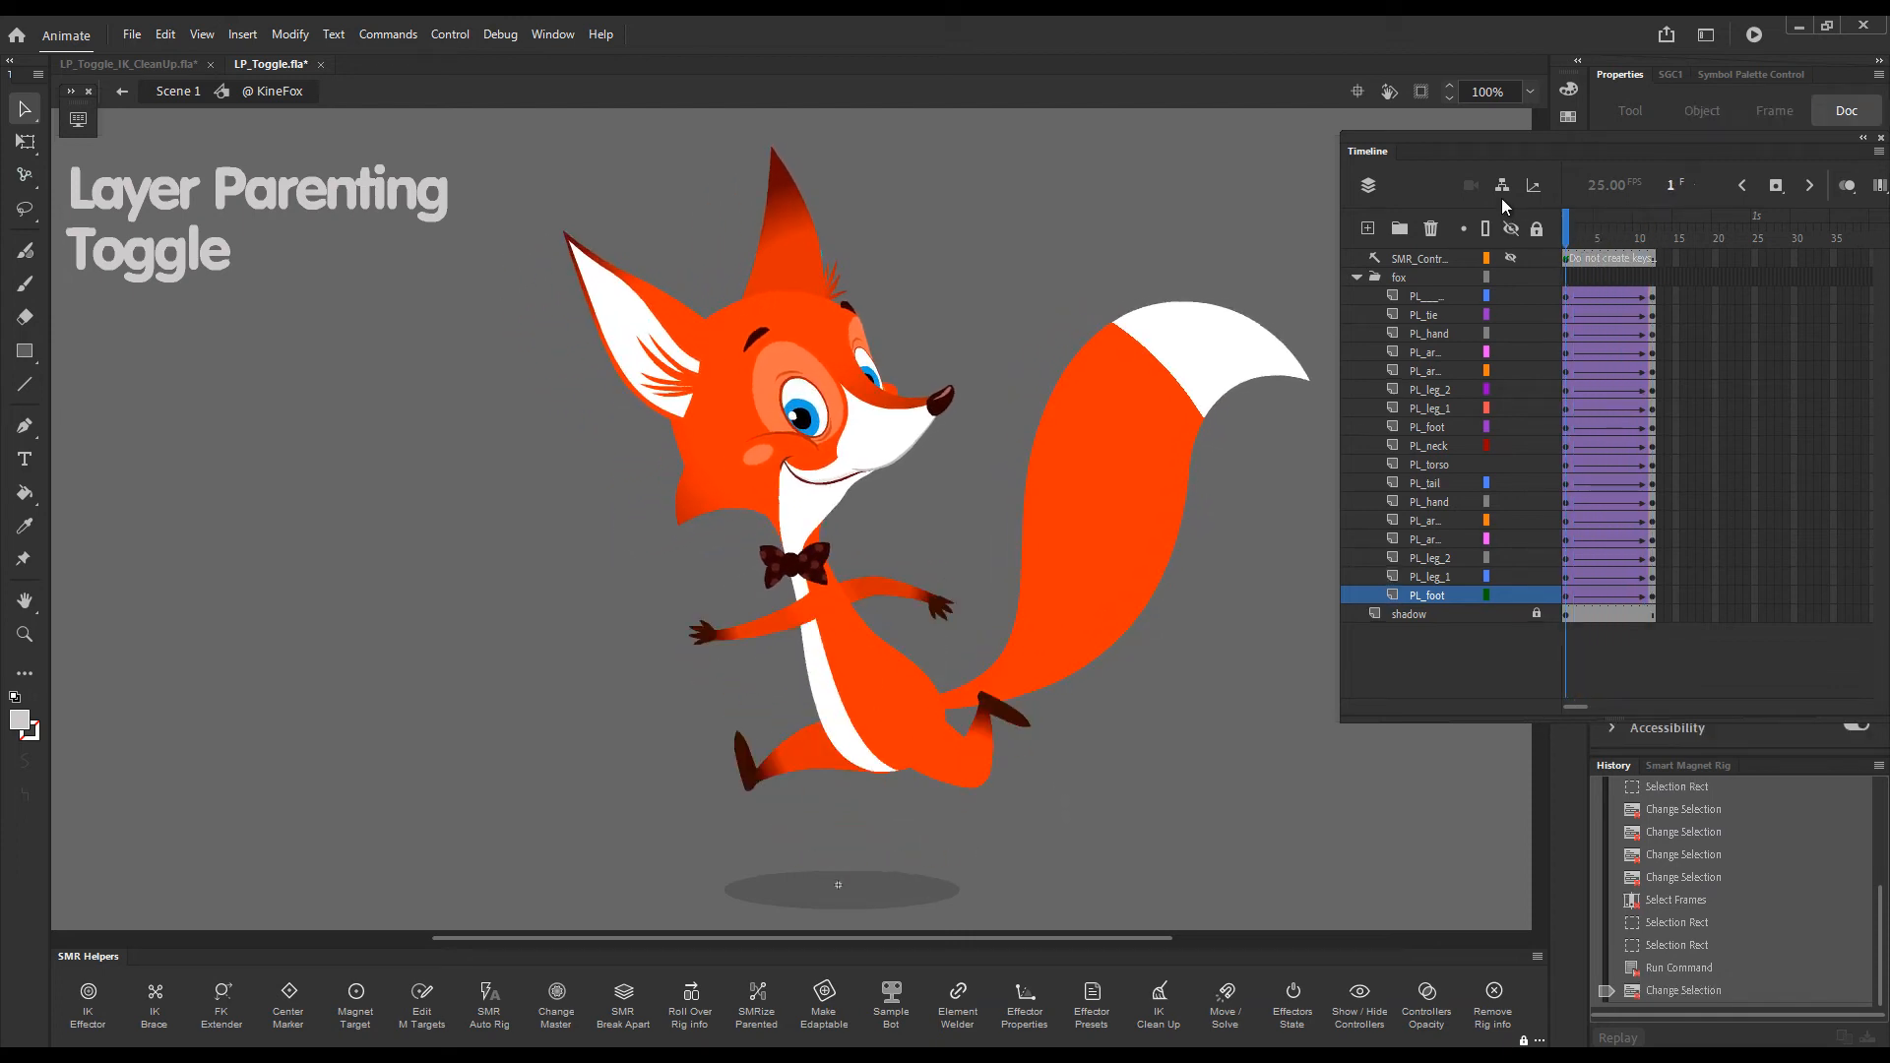
pyautogui.click(1502, 186)
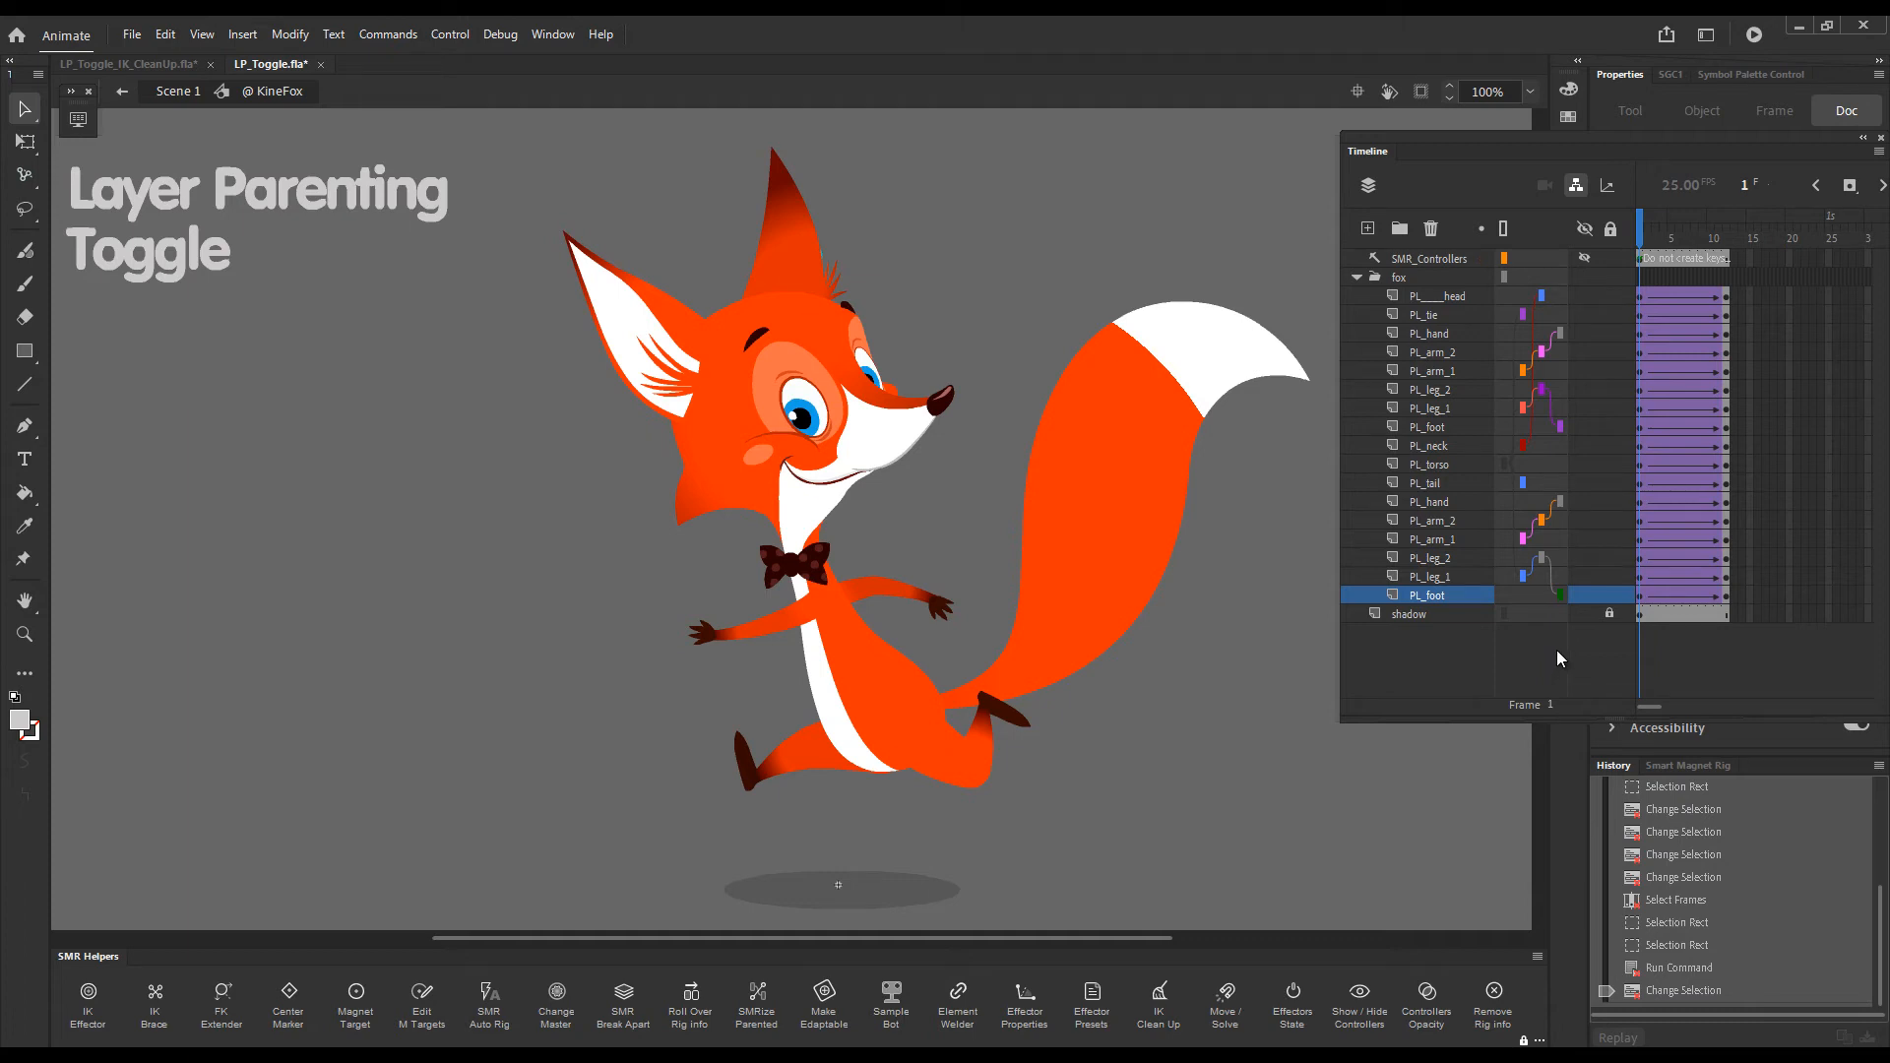
# Turn off layer parenting for all fox parts with LayerParentingToggle and hide the parenting view.
pyautogui.moveTo(1241, 163); pyautogui.dragTo(529, 768)
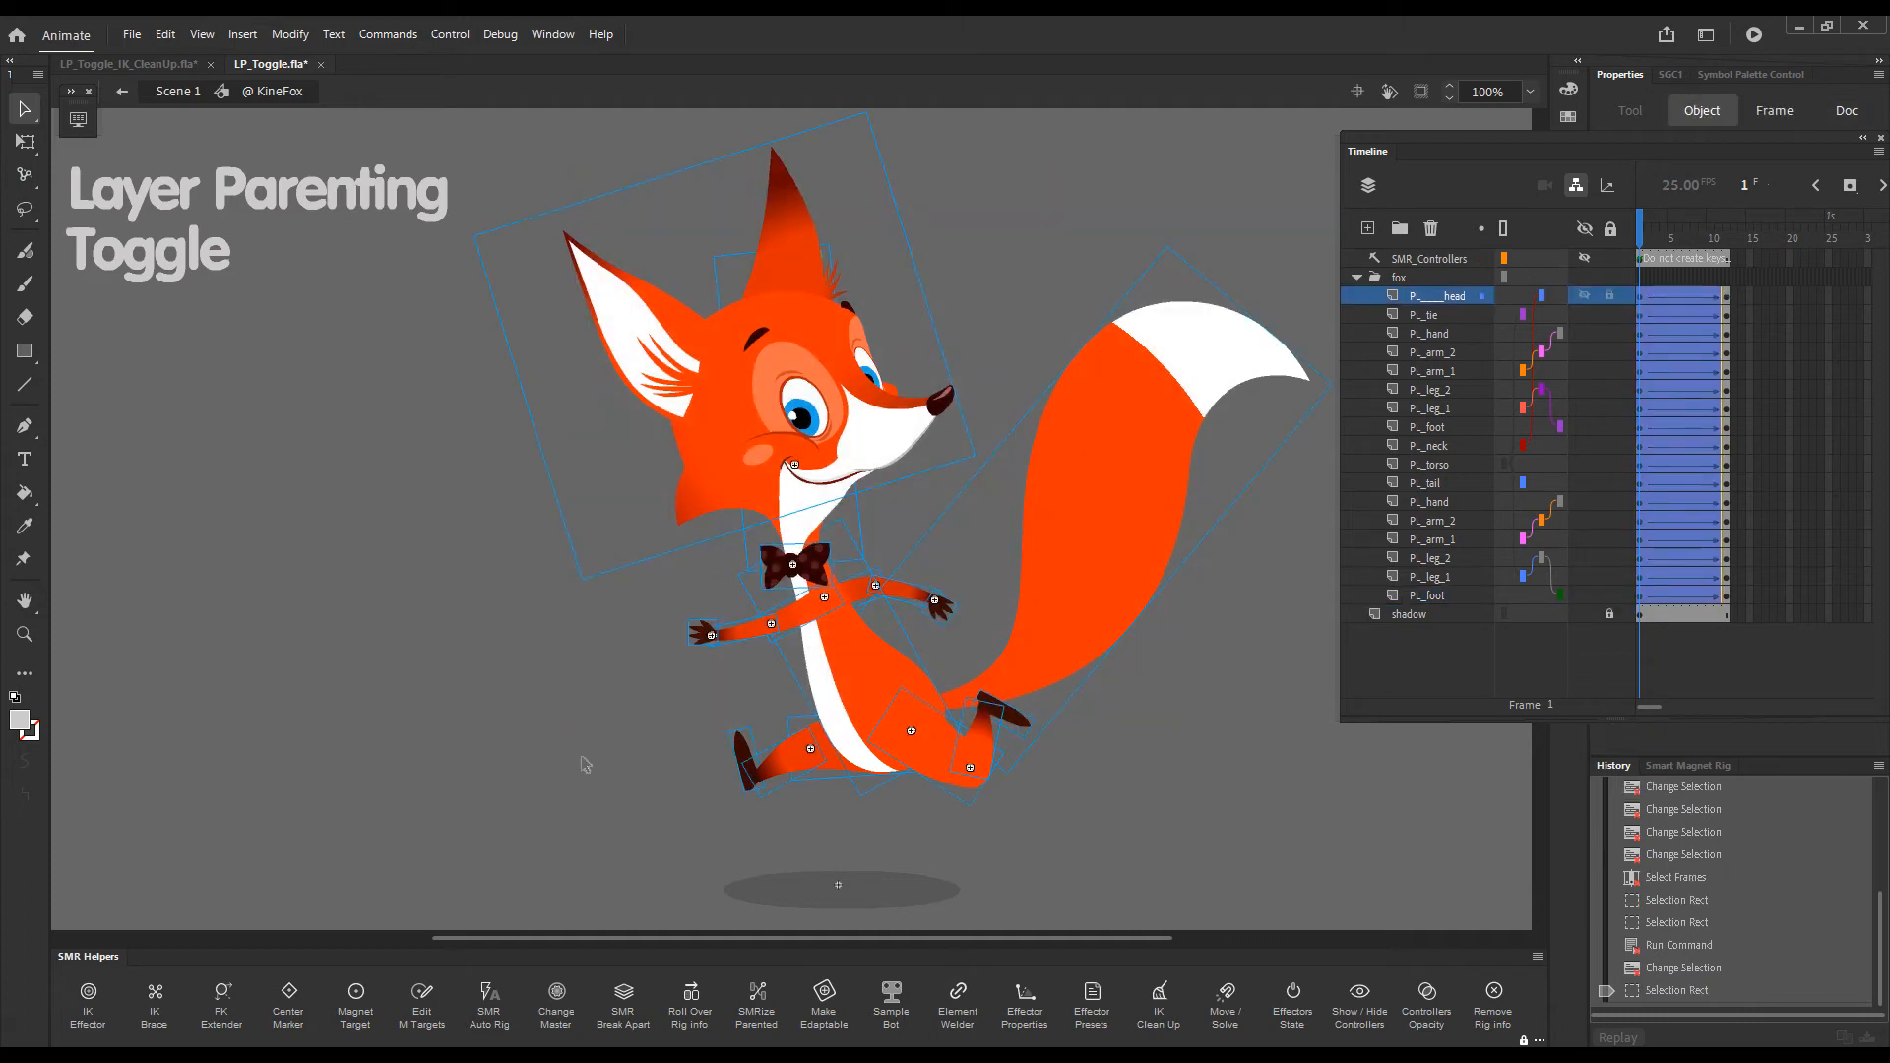
pyautogui.press(';')
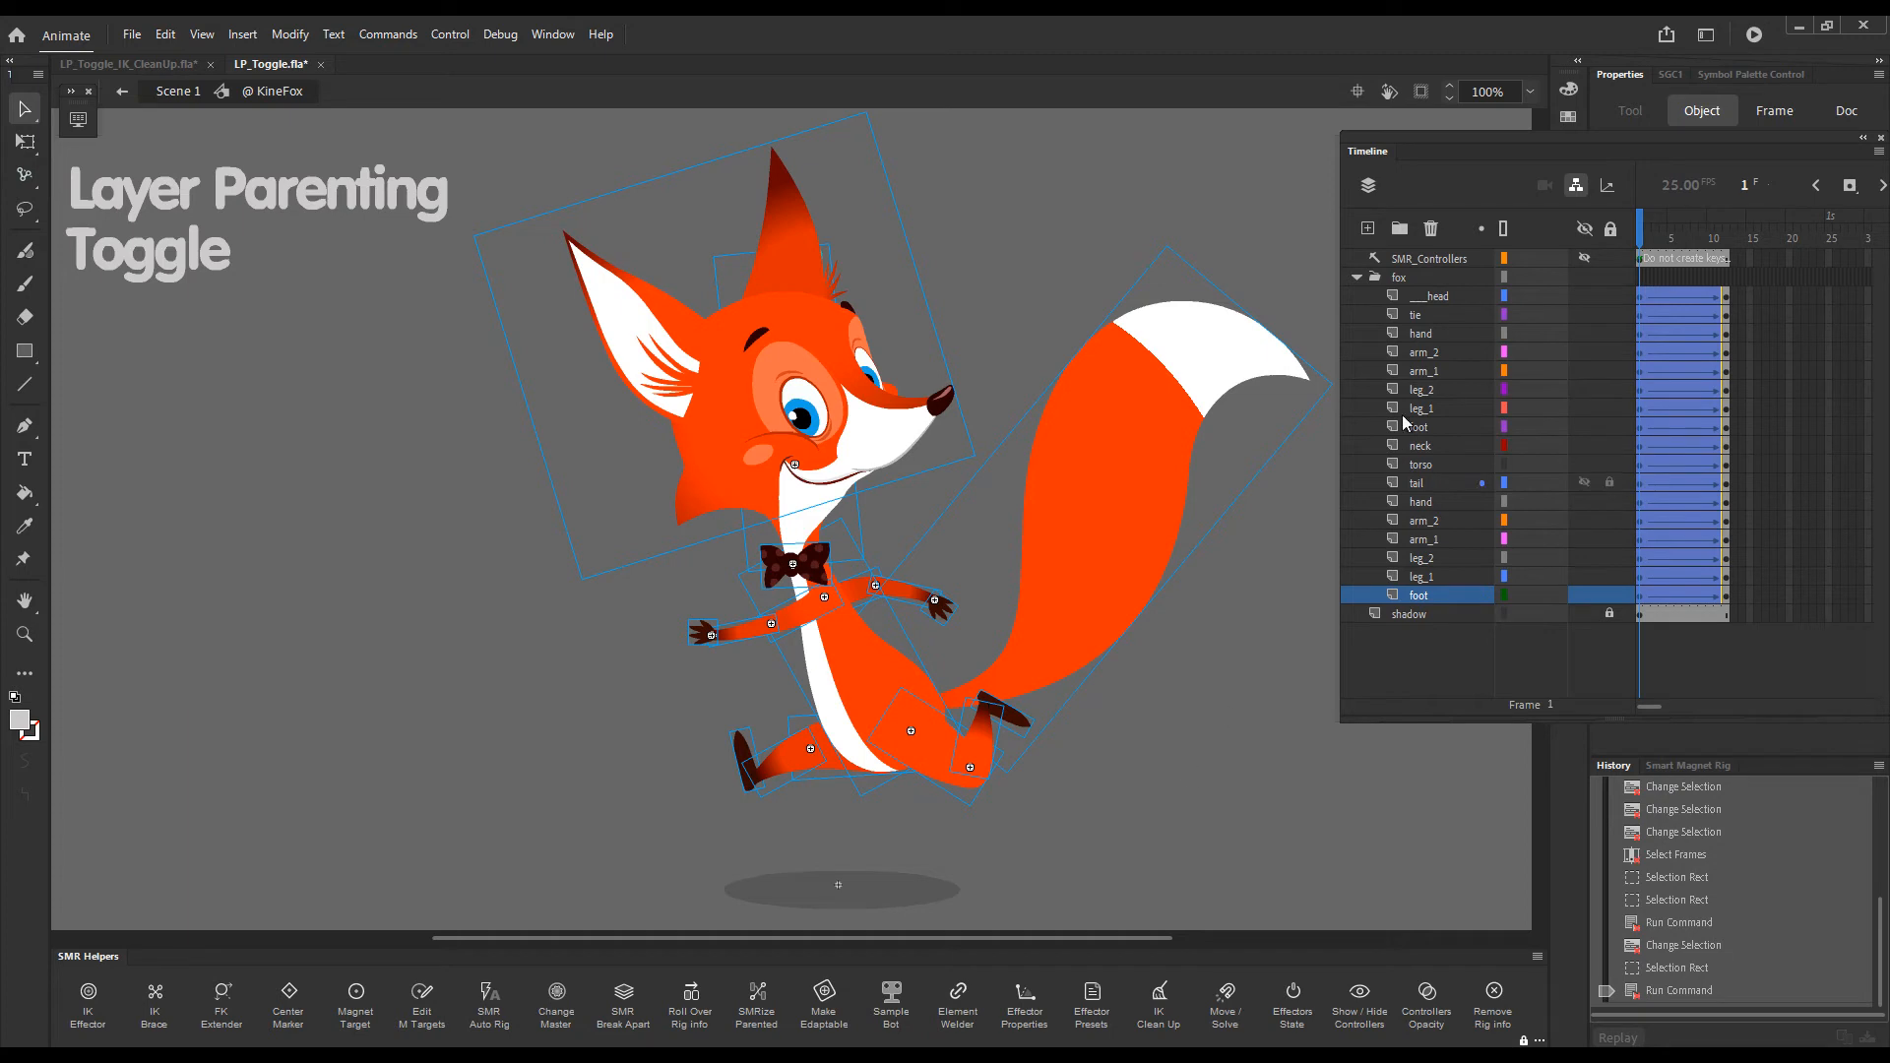
pyautogui.click(1576, 185)
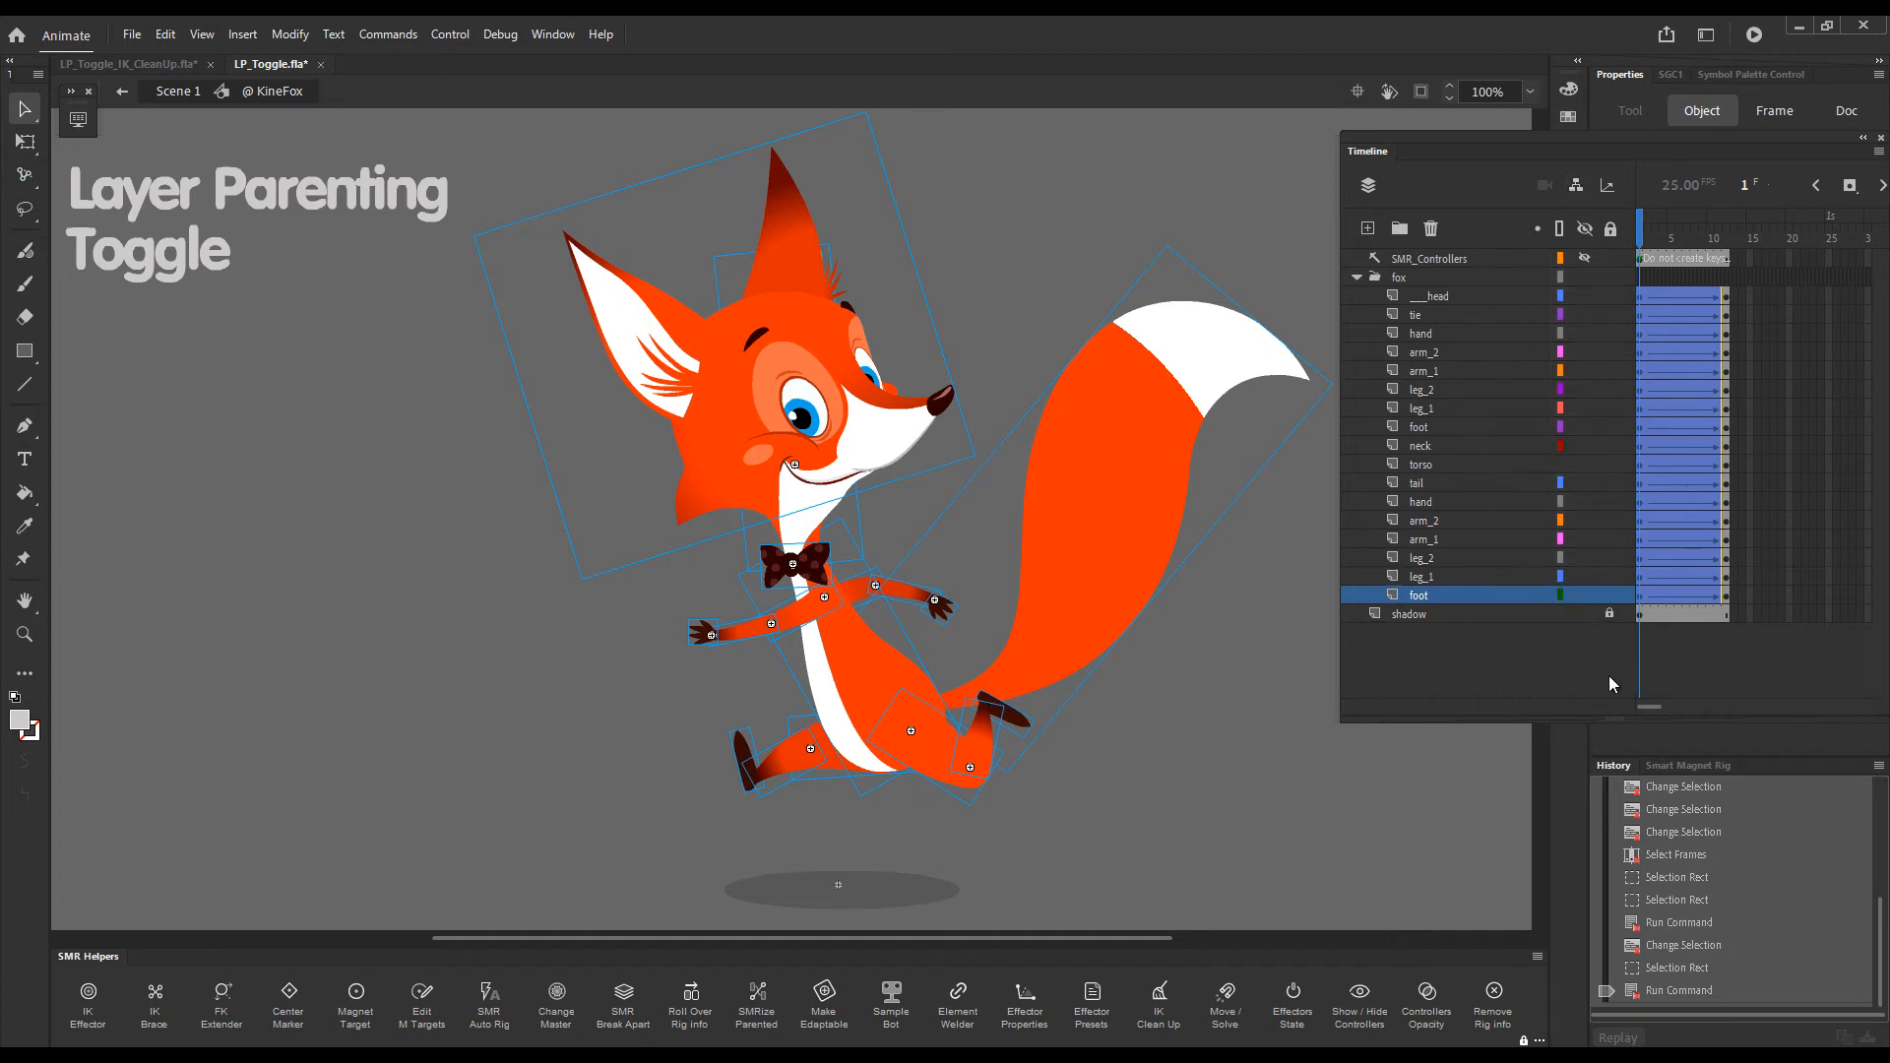
pyautogui.moveTo(1633, 672); pyautogui.dragTo(1564, 677)
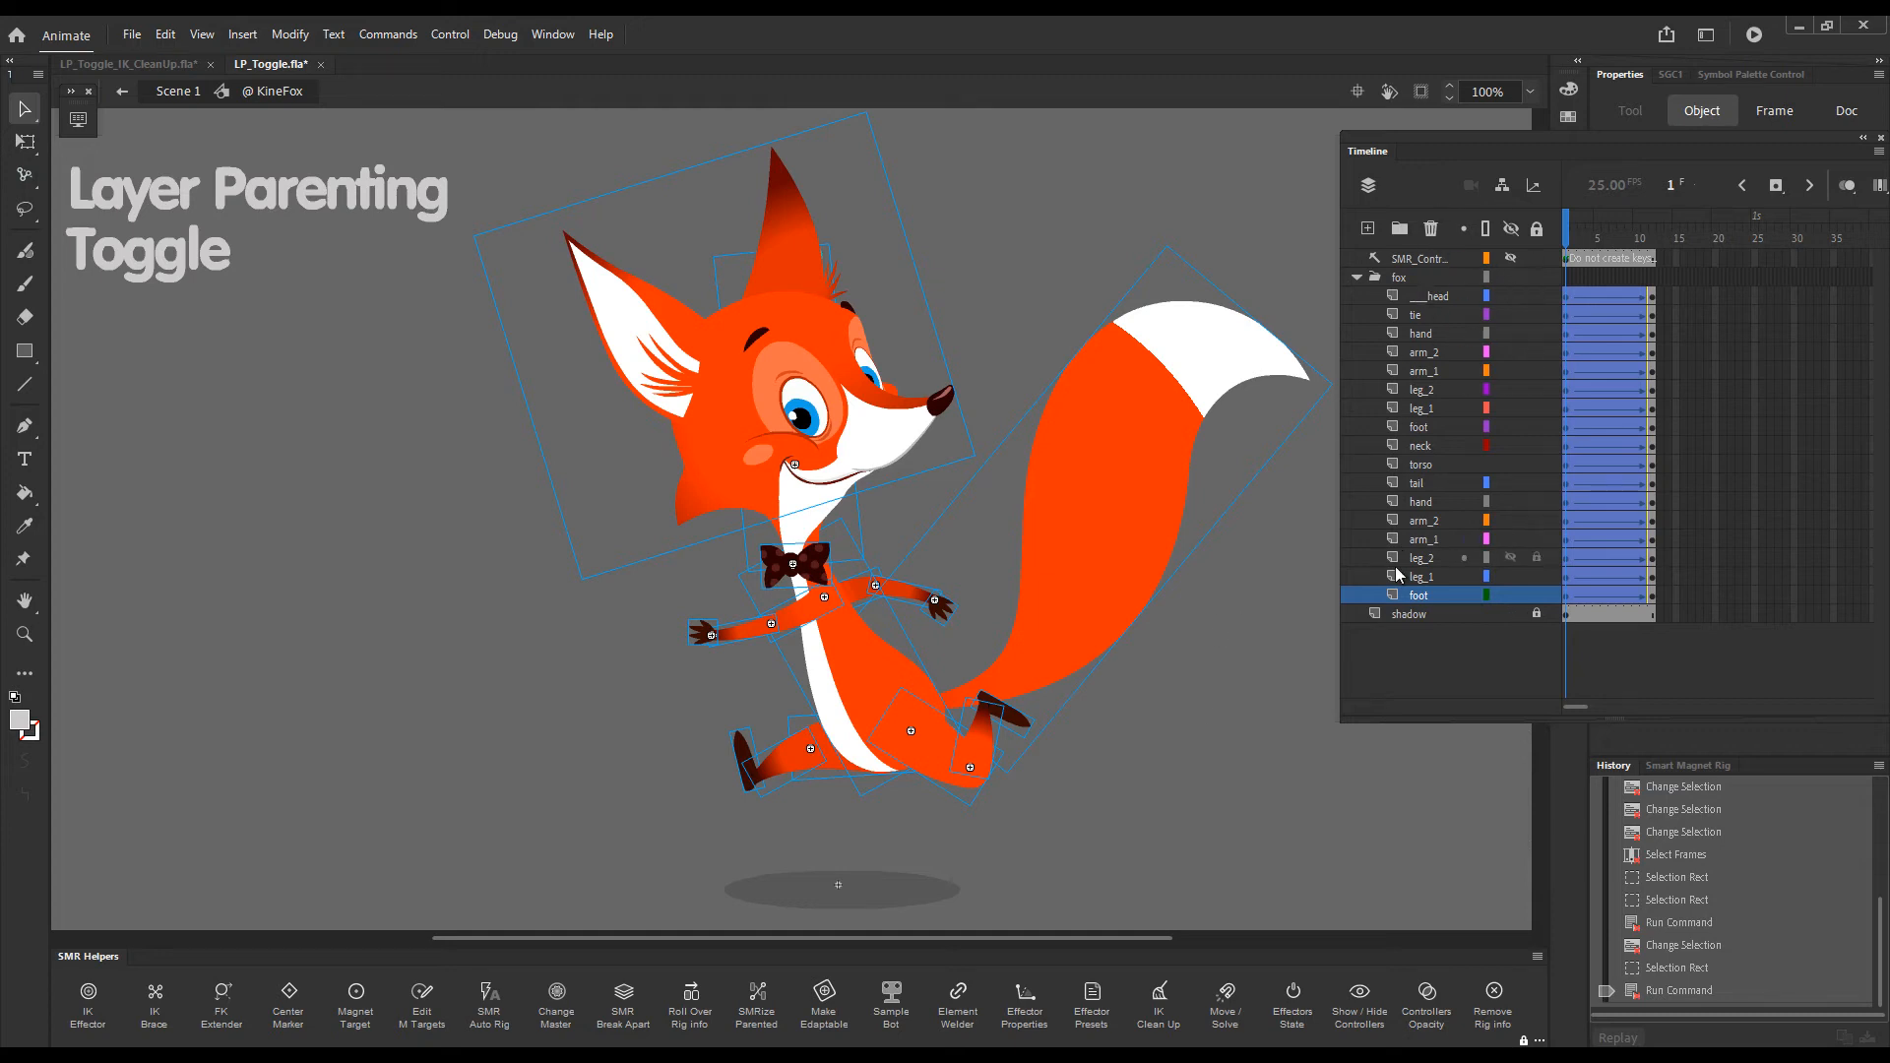
# Select the whole fox again and switch its layer parenting back on with LayerParentingToggle.
pyautogui.click(1255, 670)
pyautogui.press('p')
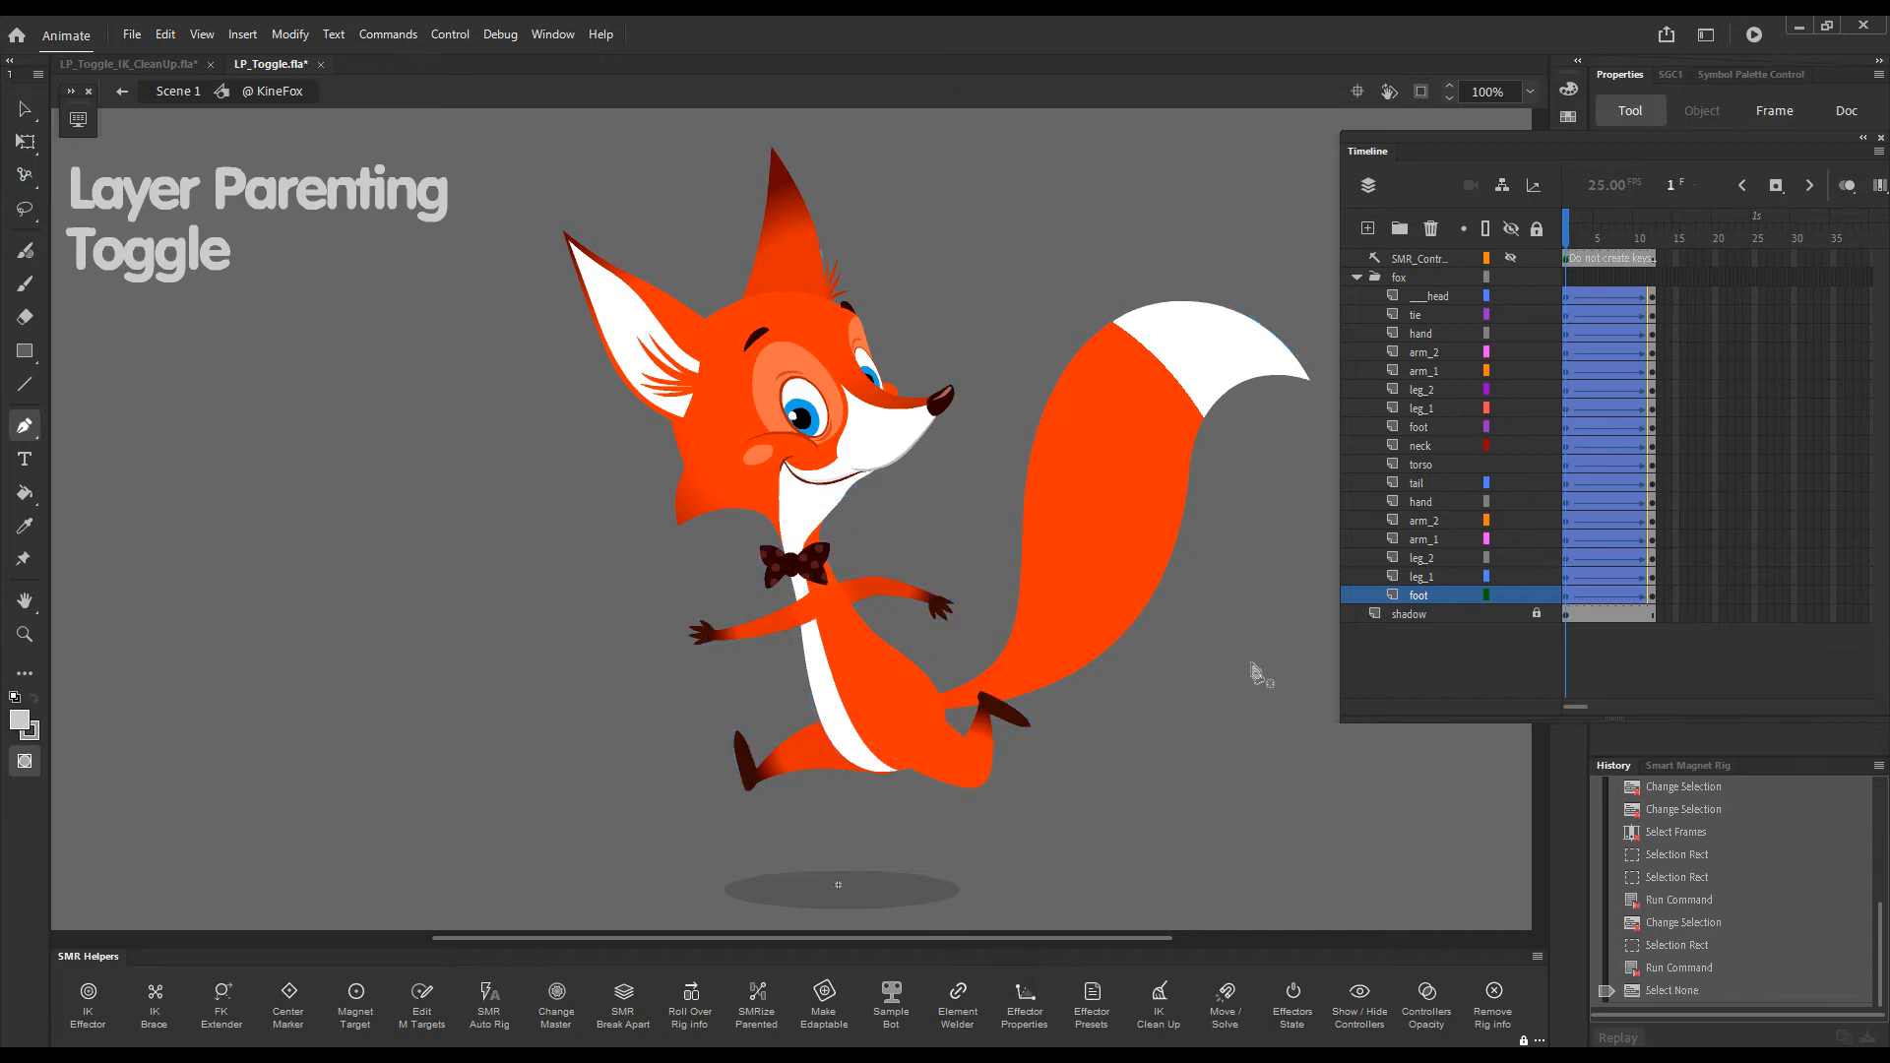
pyautogui.moveTo(1221, 202); pyautogui.dragTo(728, 659)
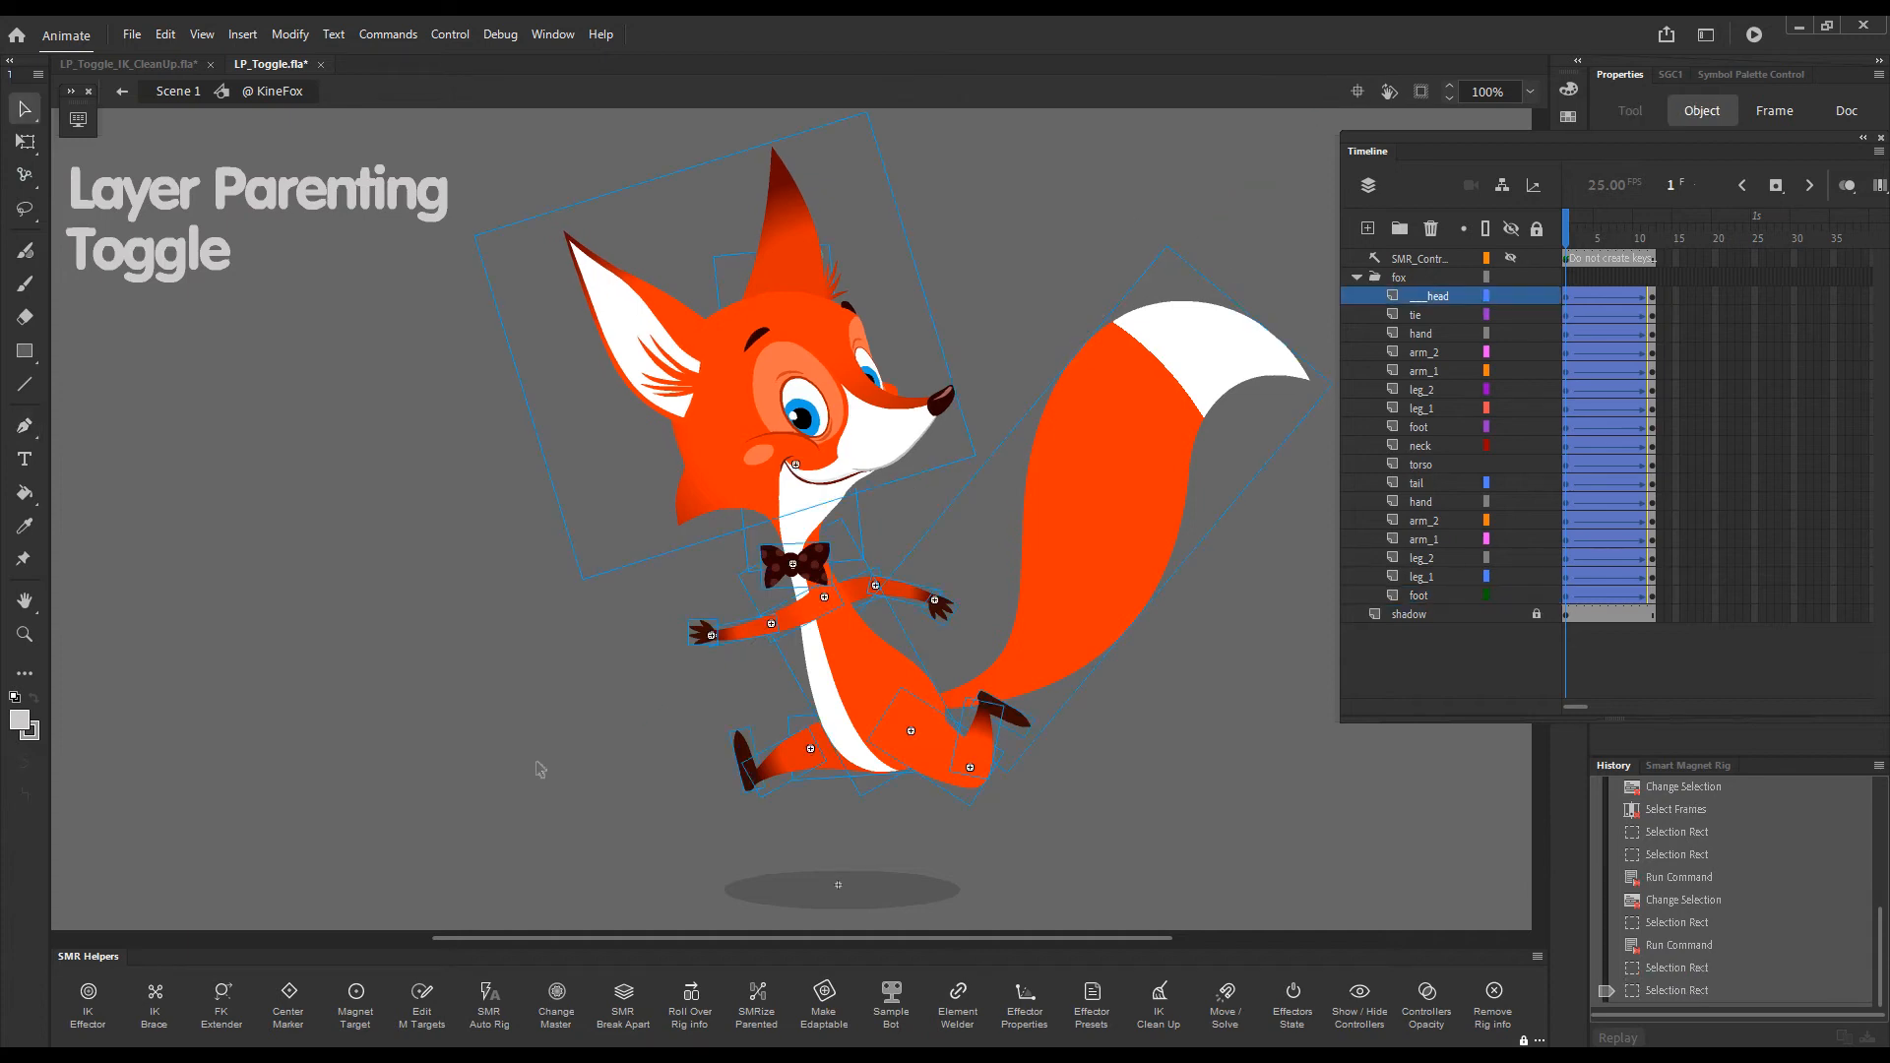
pyautogui.press(';')
pyautogui.moveTo(1590, 242); pyautogui.dragTo(1601, 248)
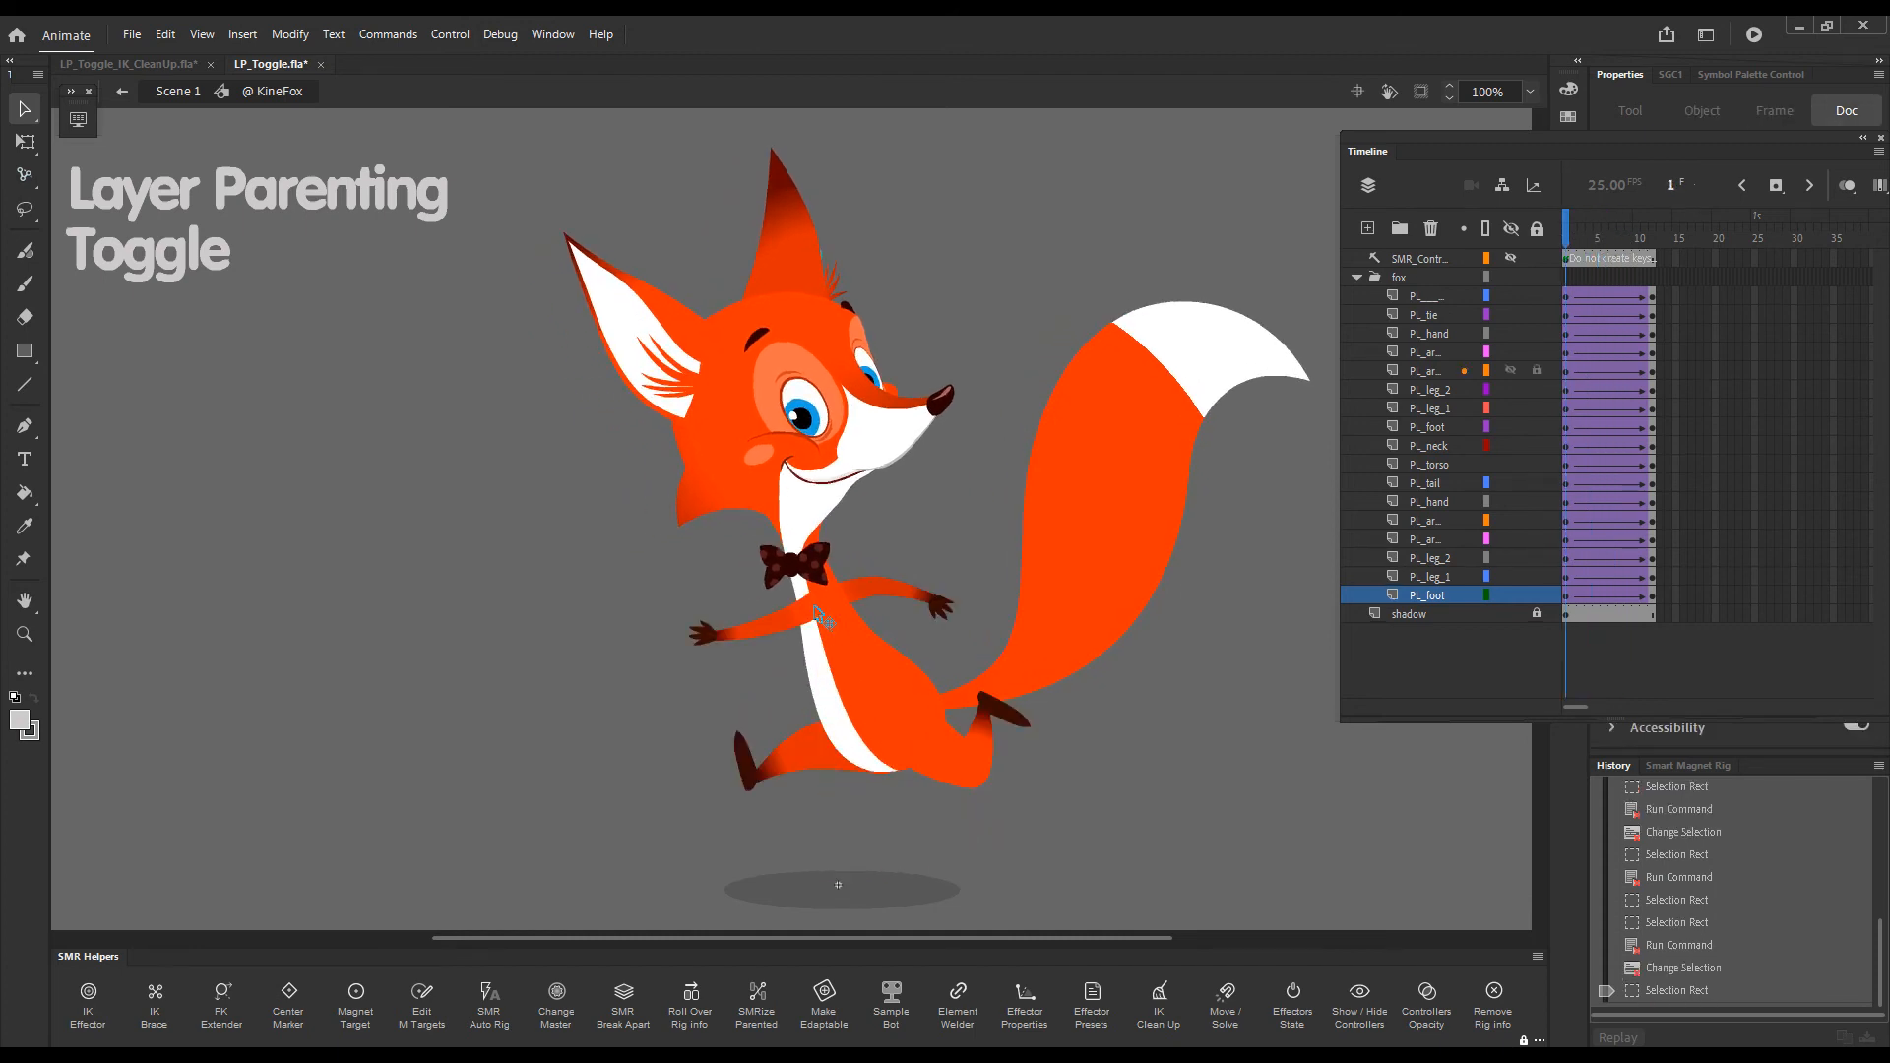
# Pull the fox's front arm segments and hand apart, select the chain with SmartTransform and rejoin it with SmartMagnetJoint.
pyautogui.moveTo(815, 609); pyautogui.dragTo(313, 583)
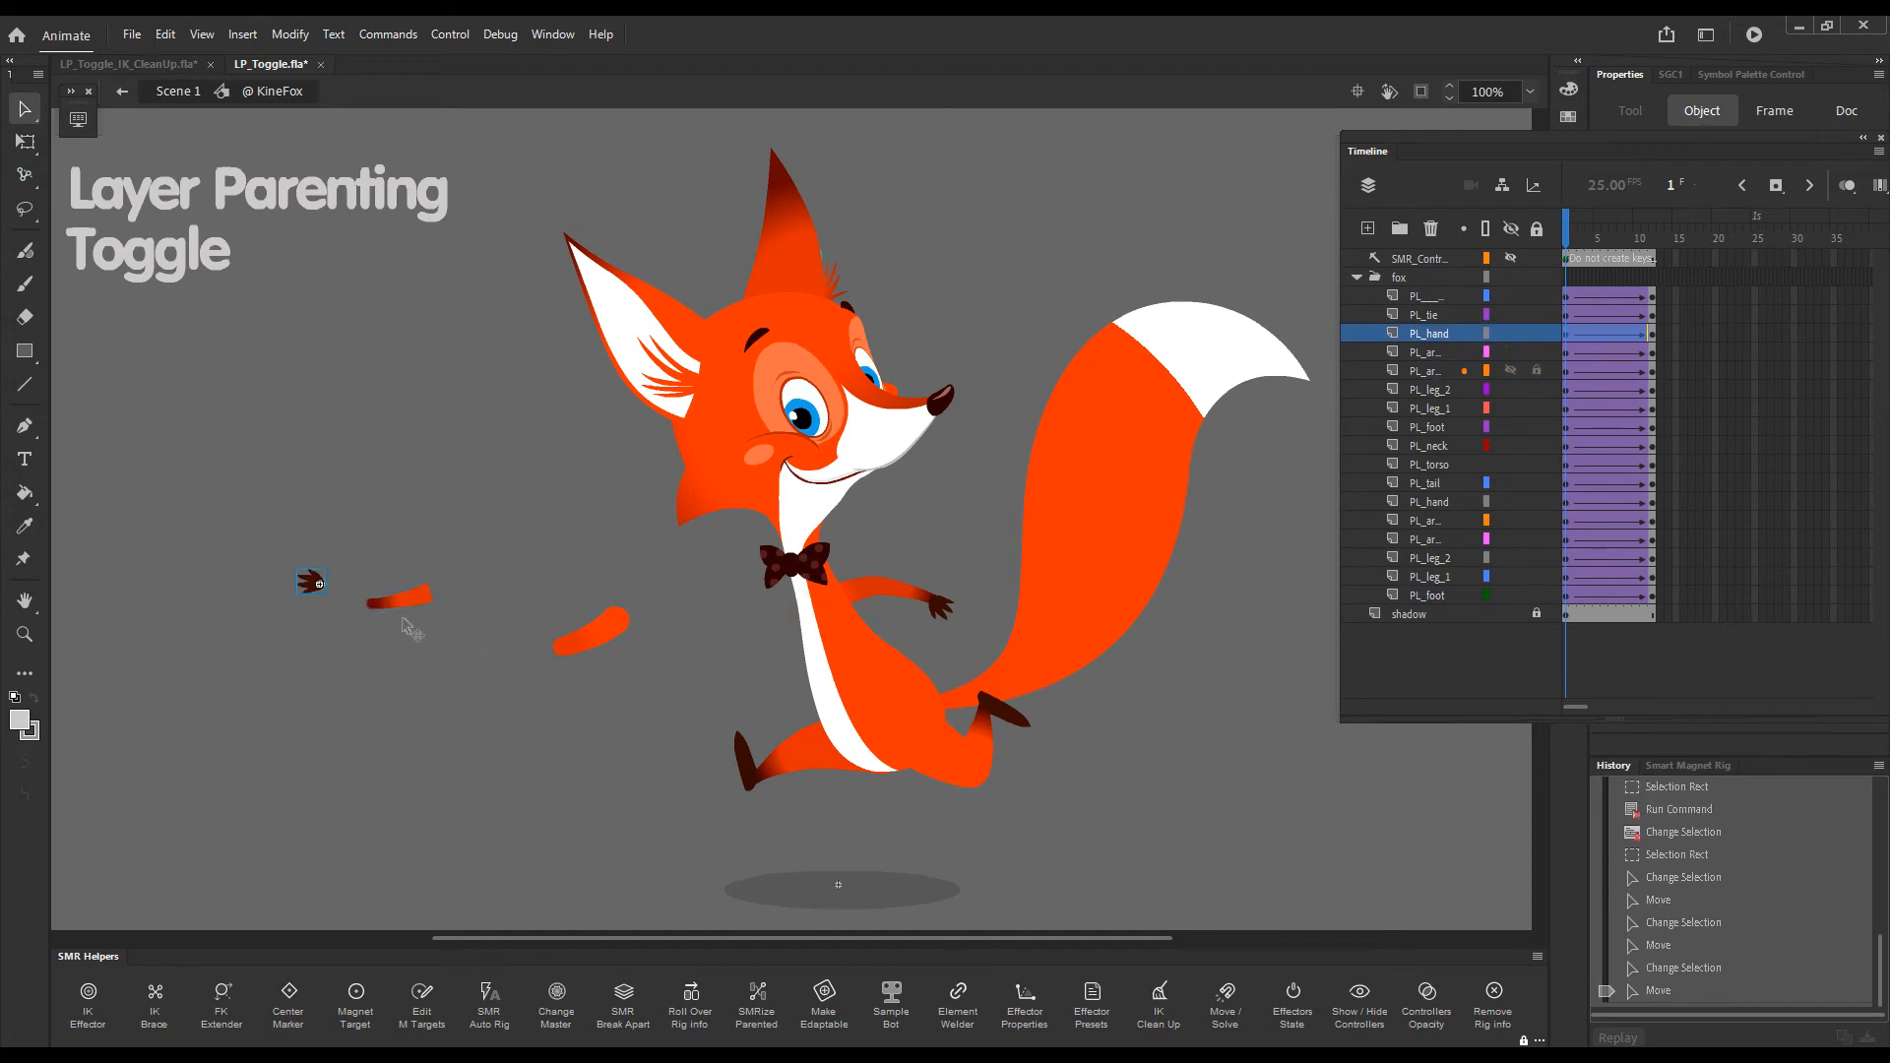
pyautogui.click(618, 645)
pyautogui.press('1')
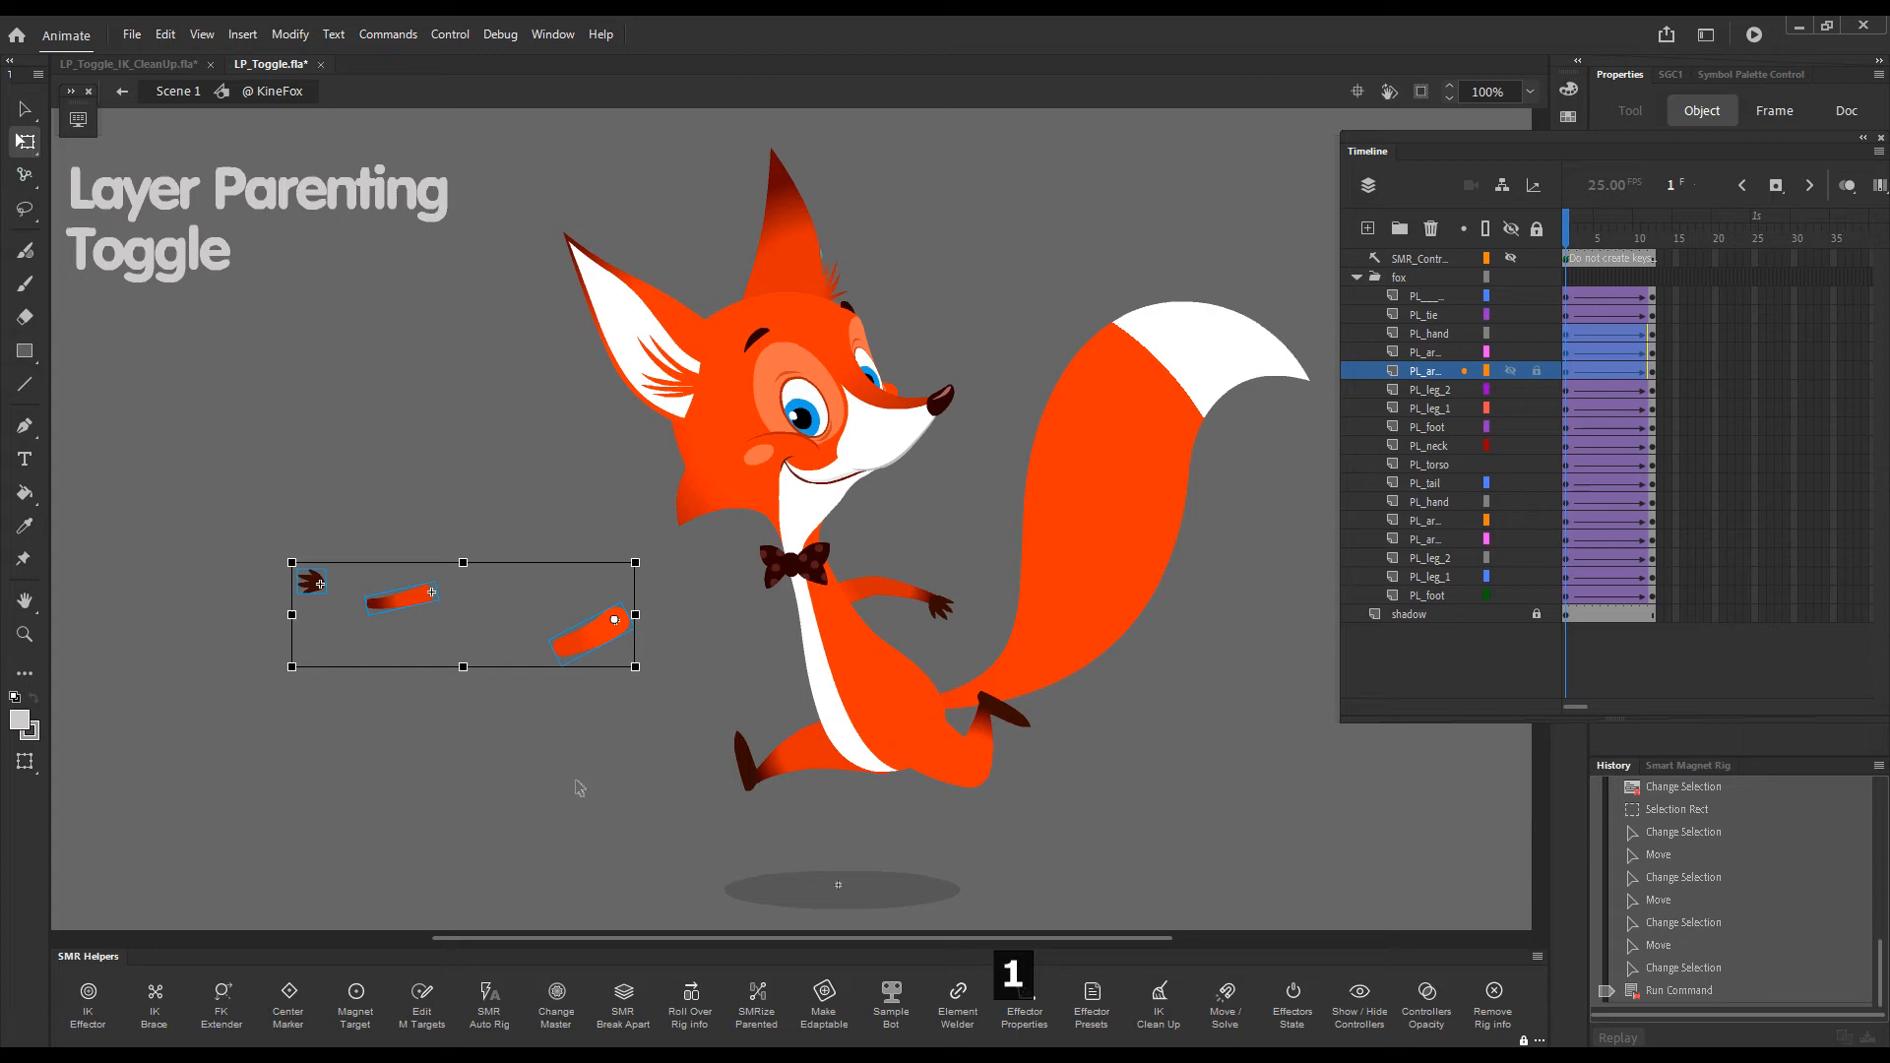
pyautogui.press('1')
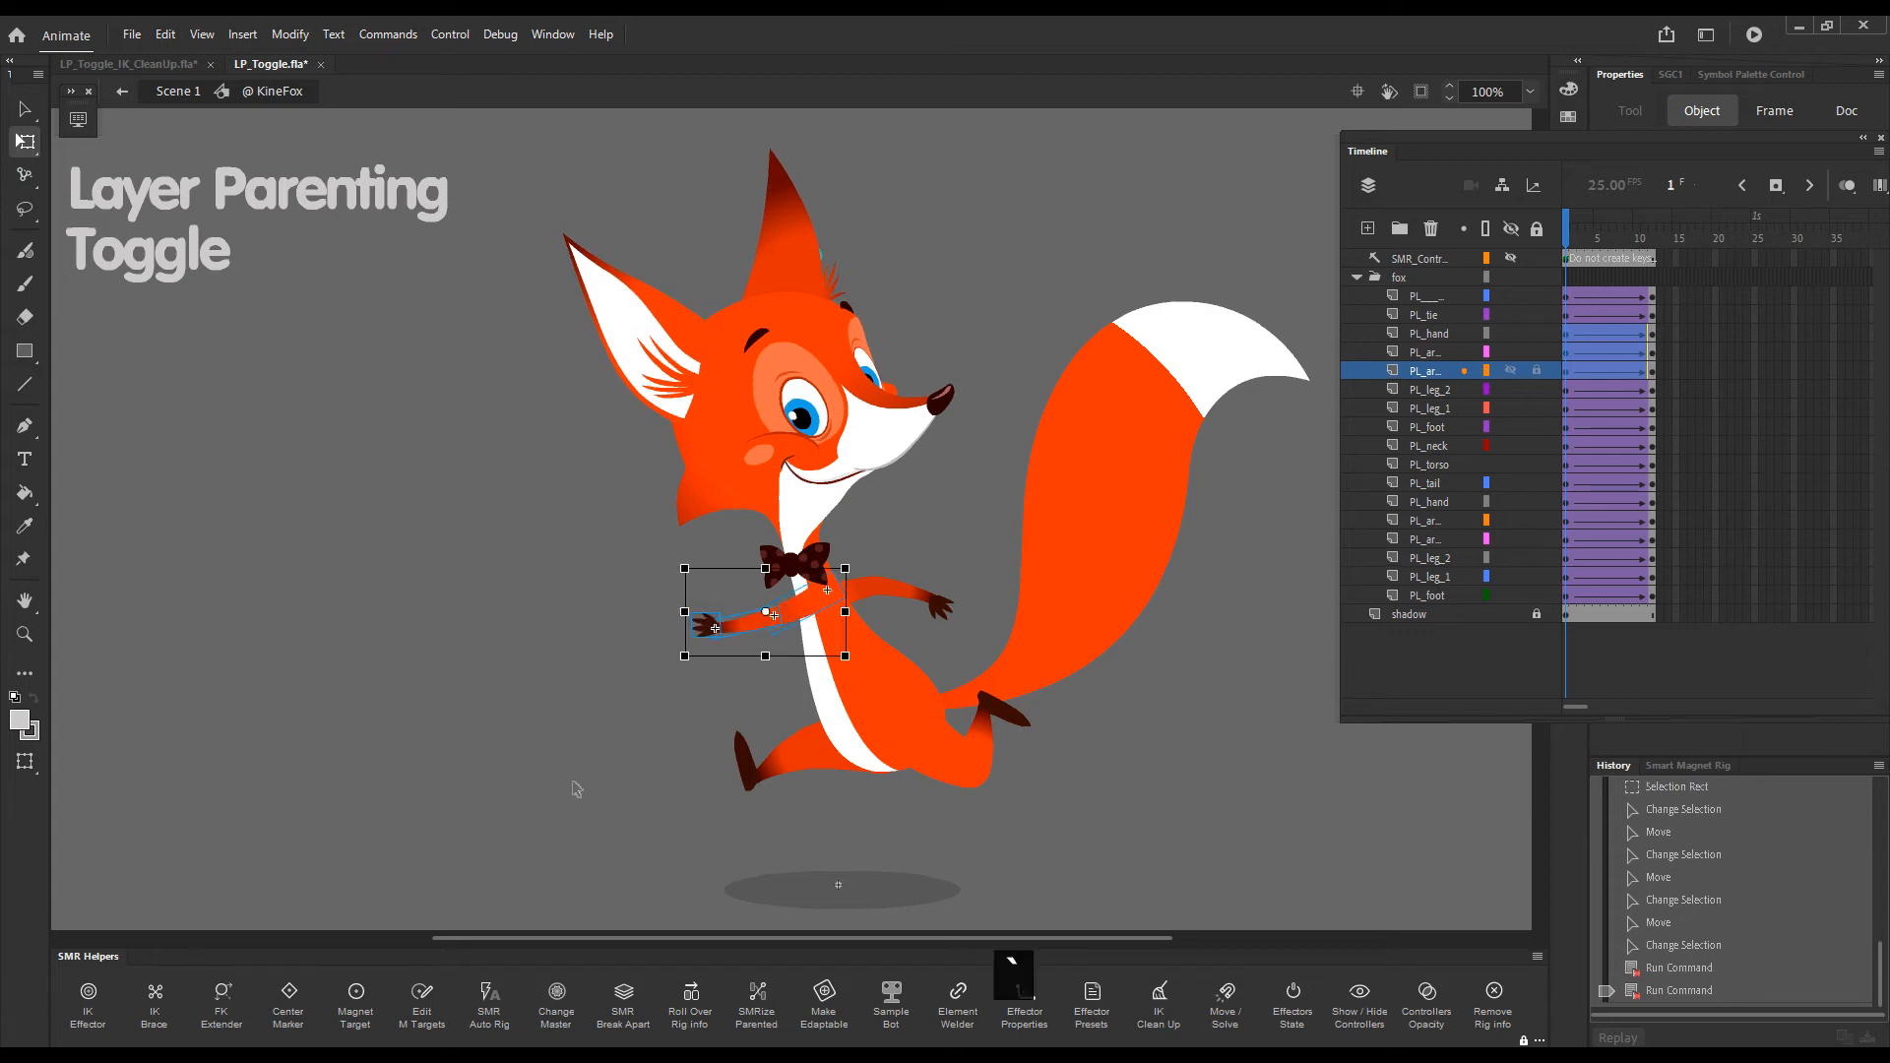
pyautogui.click(585, 780)
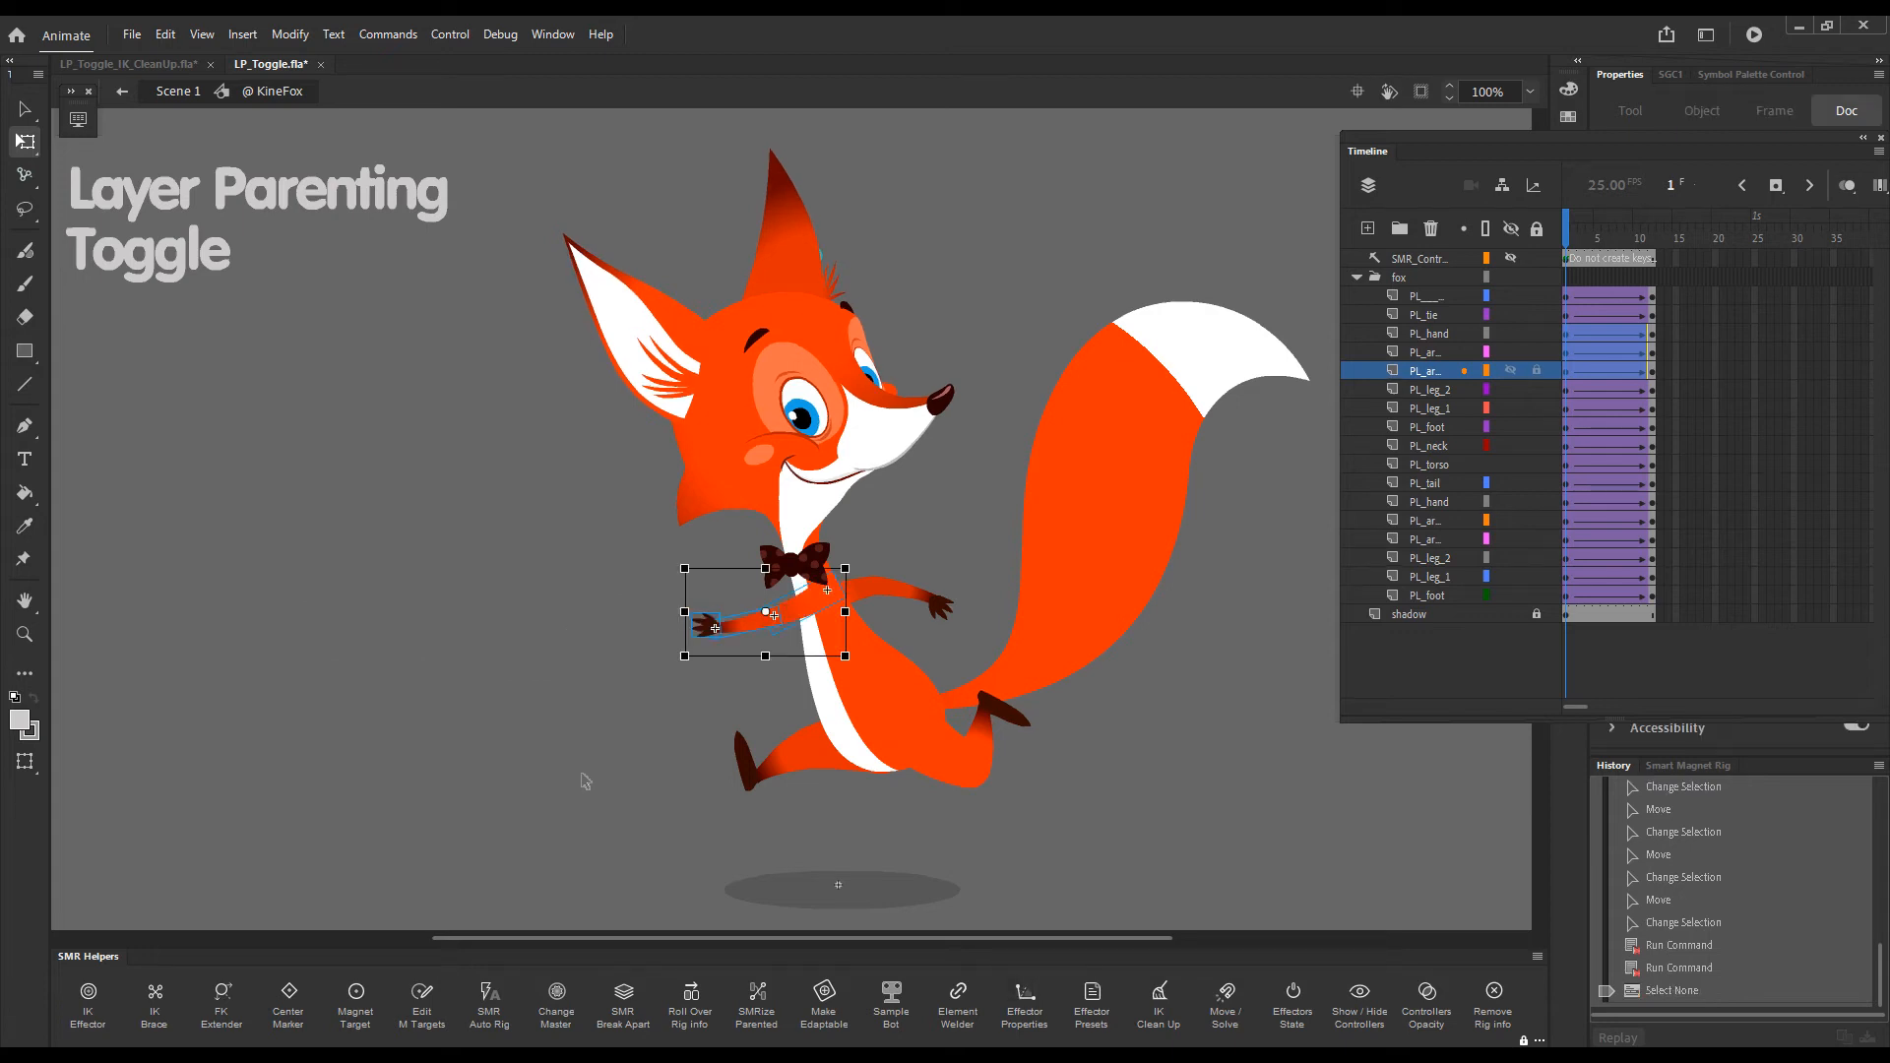
# Move the raised foot away from its leg and snap it back onto the joint with SmartMagnetJoint.
pyautogui.click(1004, 758)
pyautogui.moveTo(1051, 766); pyautogui.dragTo(1098, 772)
pyautogui.press('`')
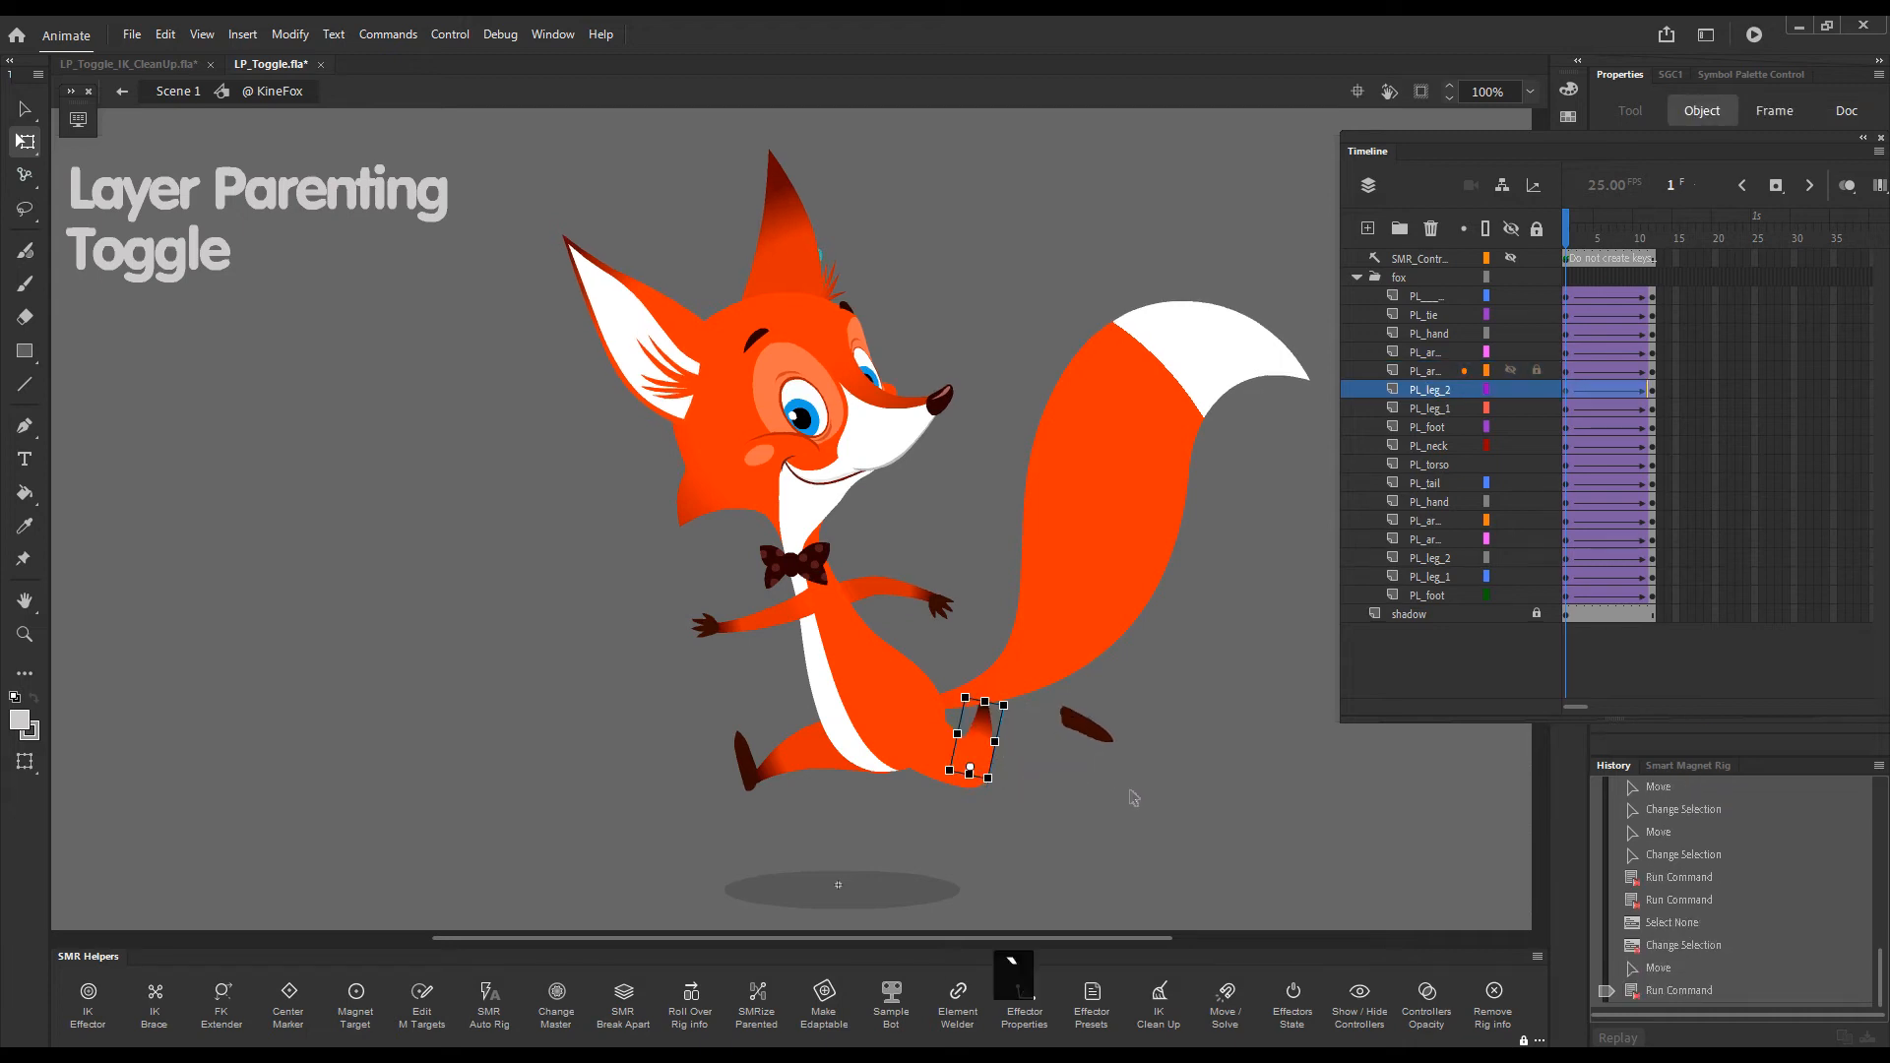
pyautogui.click(1095, 726)
pyautogui.press('`')
pyautogui.moveTo(1181, 712); pyautogui.dragTo(1153, 766)
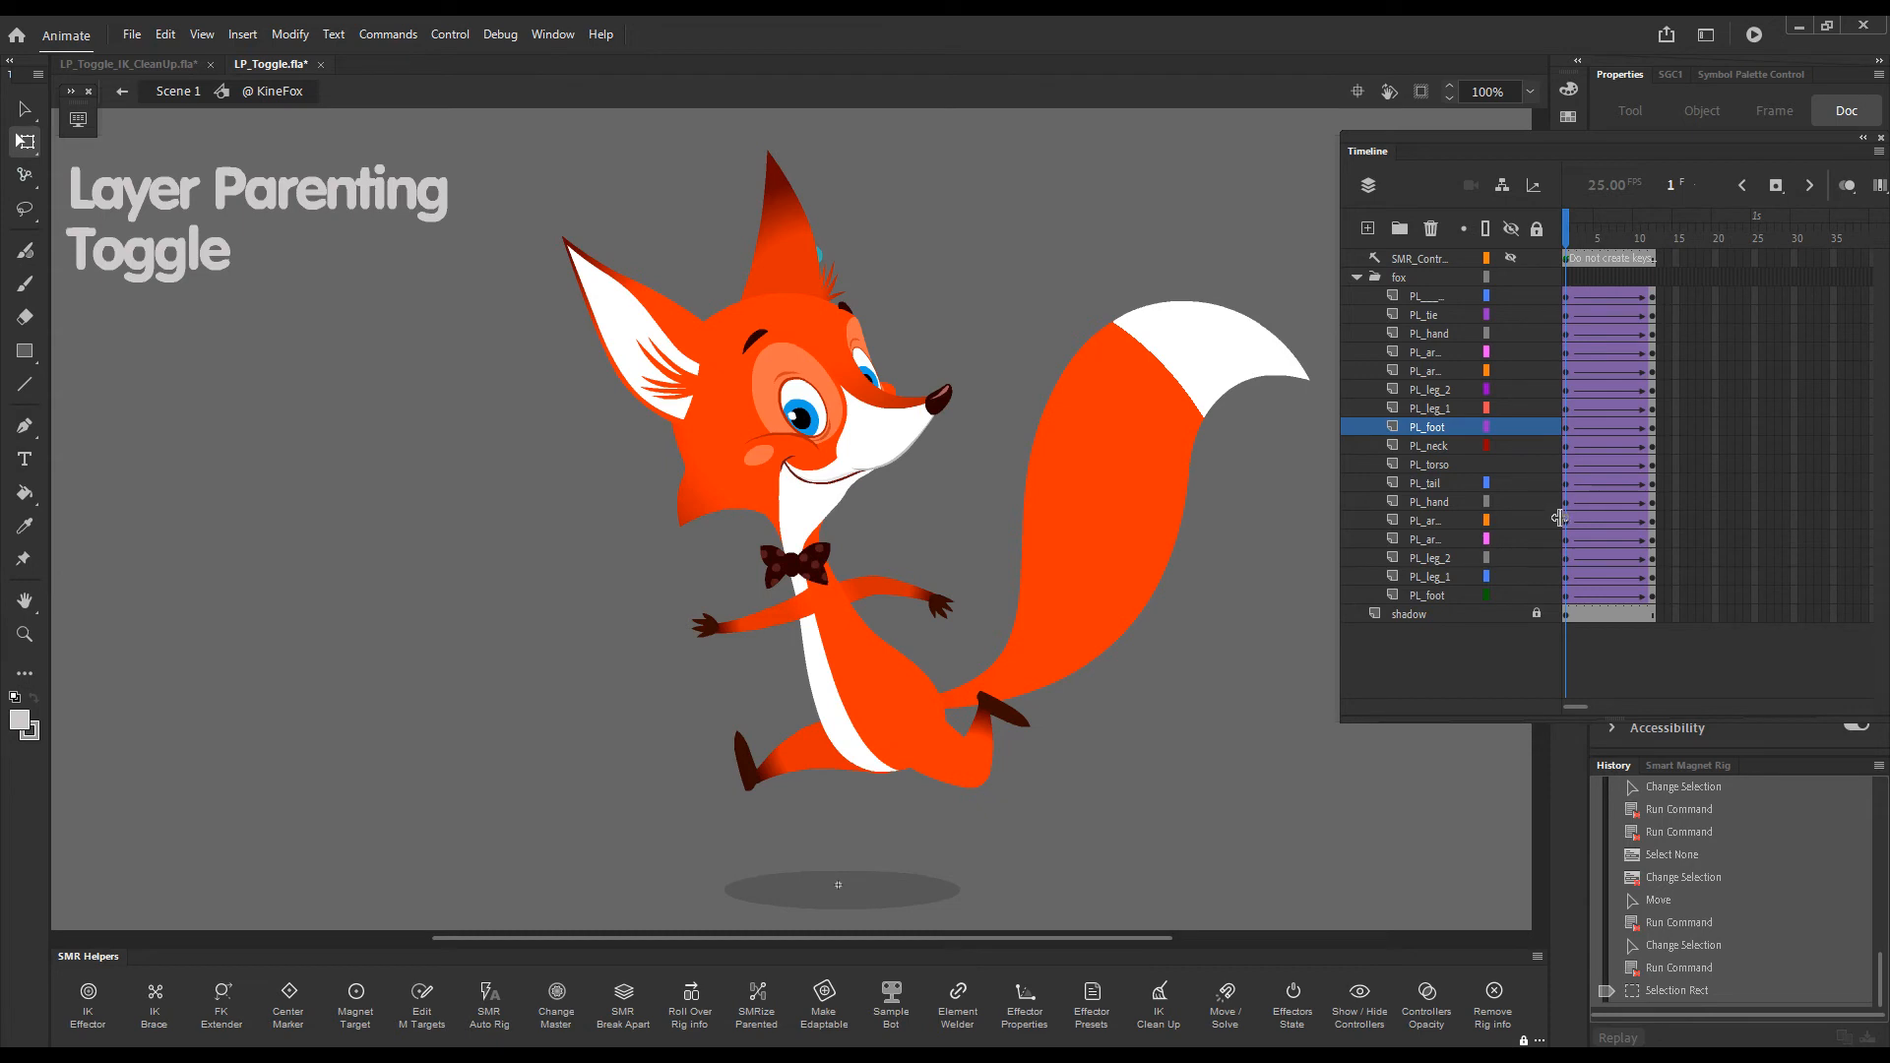
# Add keyframes at frame 5 to the grounded leg's PL_leg_1, PL_leg_2 and PL_foot layers.
pyautogui.click(1582, 240)
pyautogui.moveTo(1585, 240); pyautogui.dragTo(1600, 244)
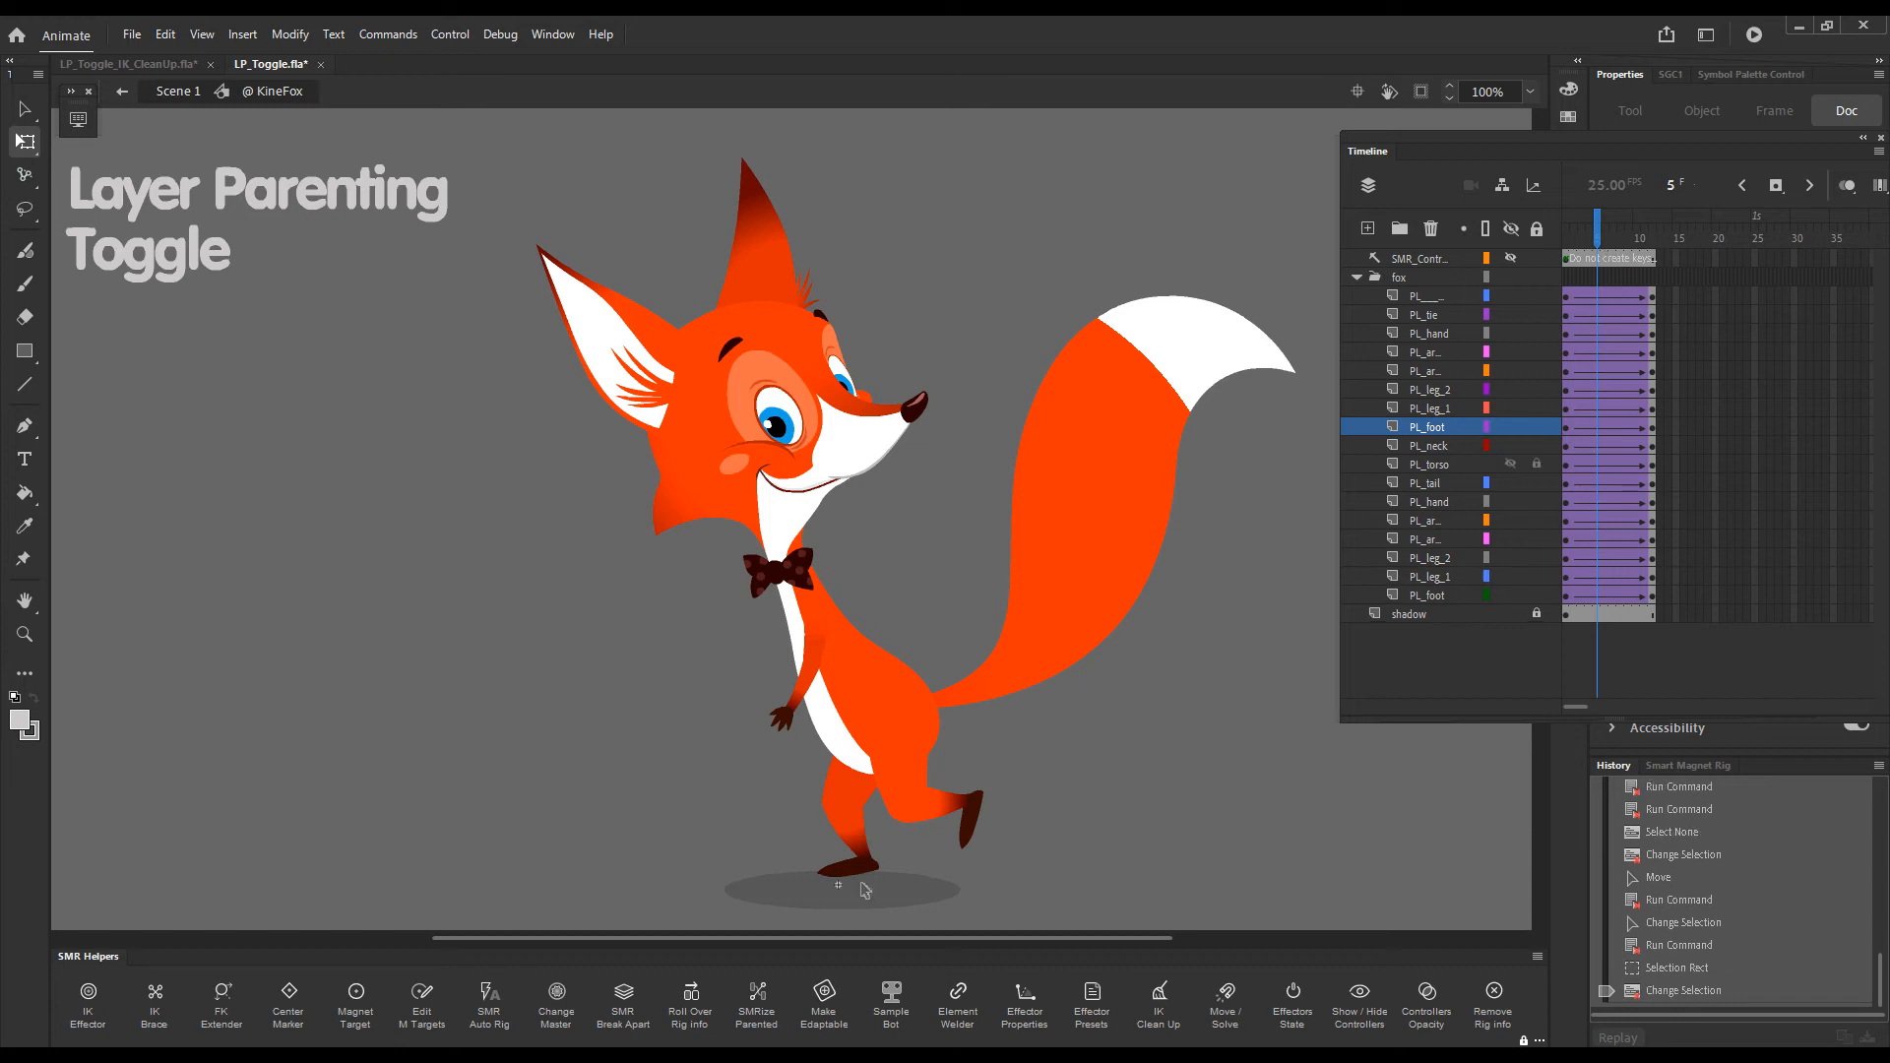
pyautogui.click(855, 793)
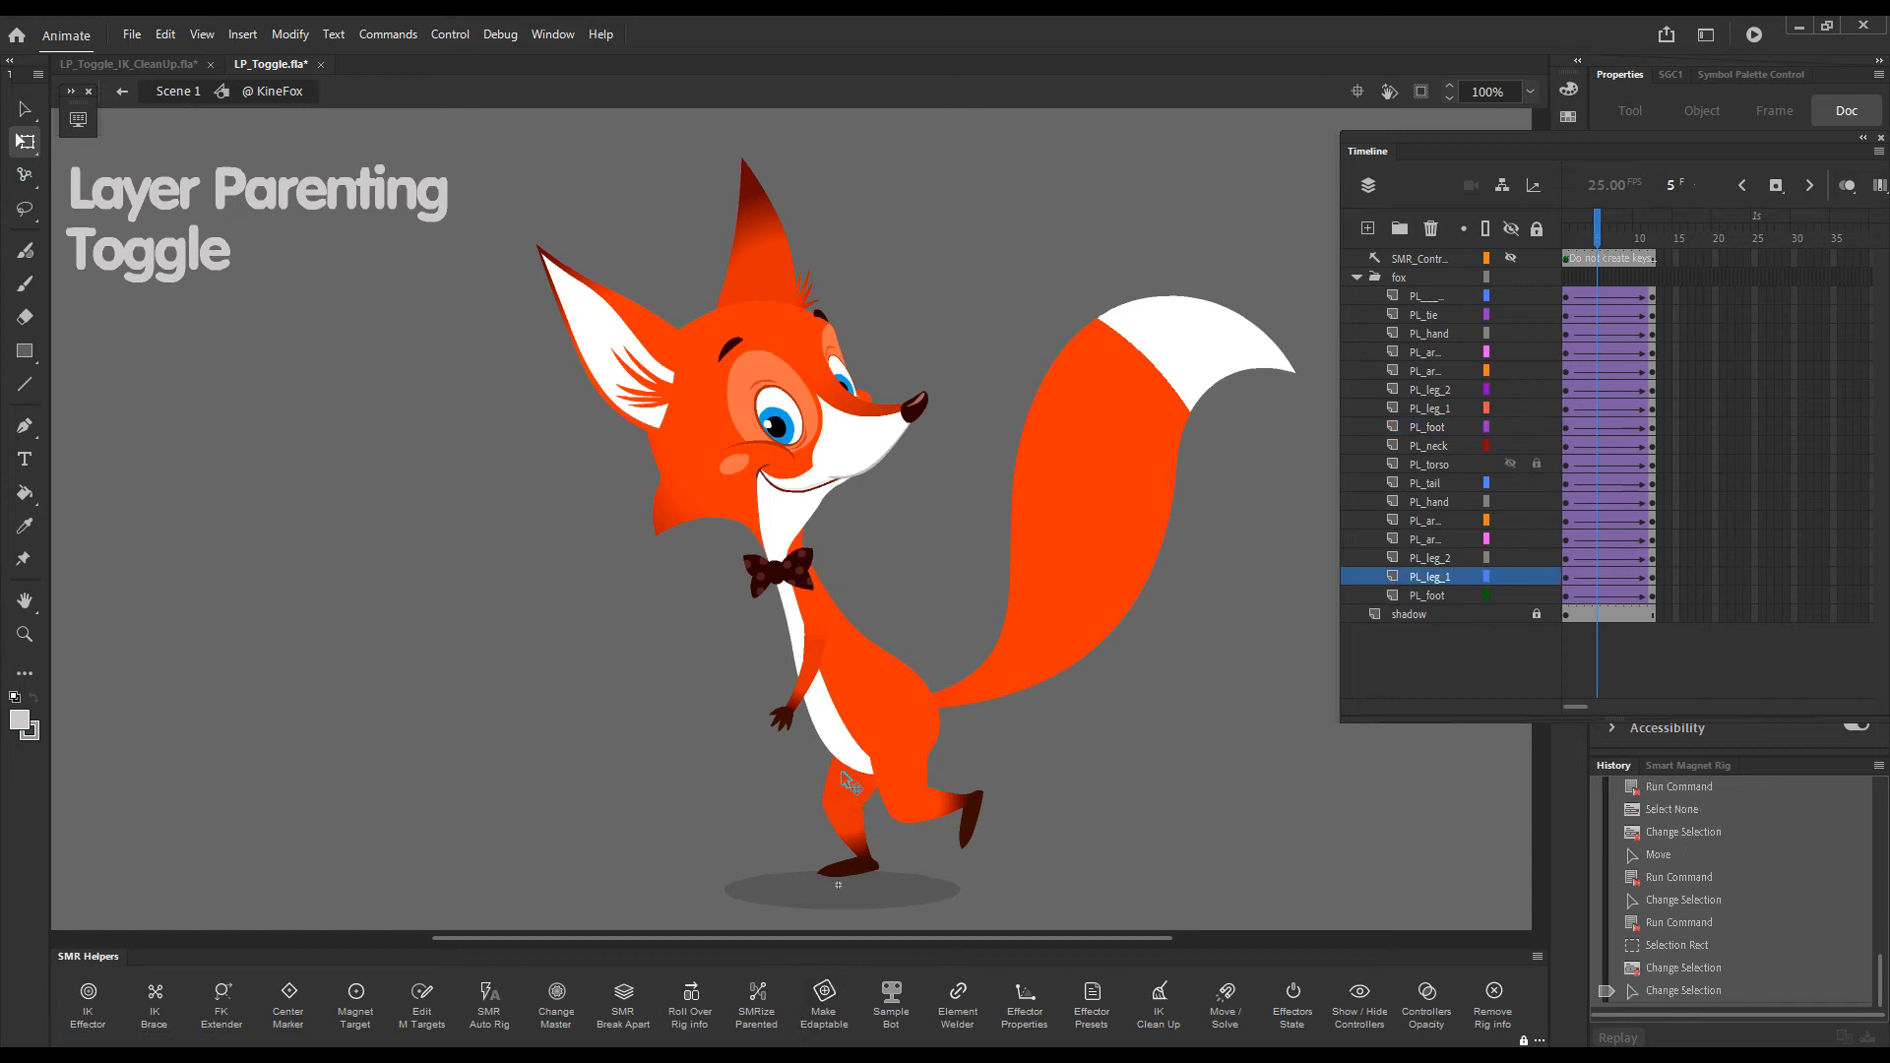
pyautogui.click(1600, 580)
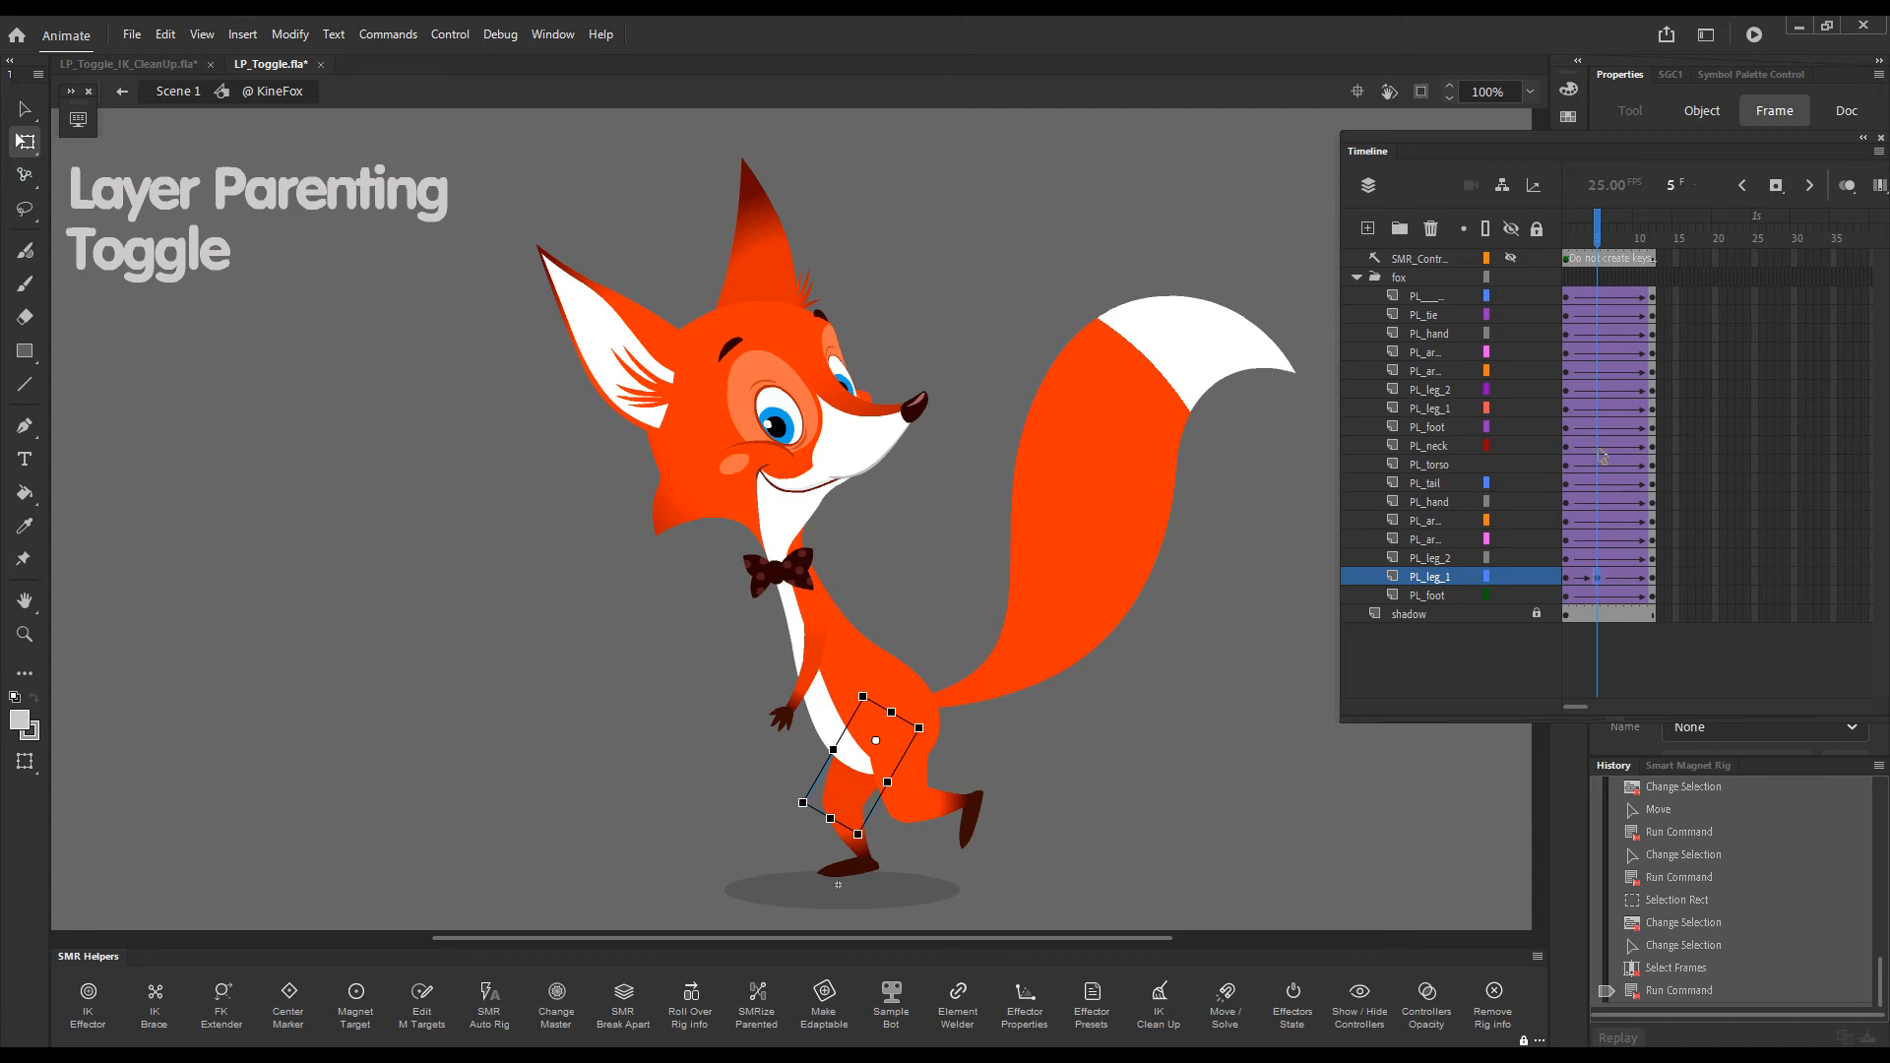
pyautogui.press('1')
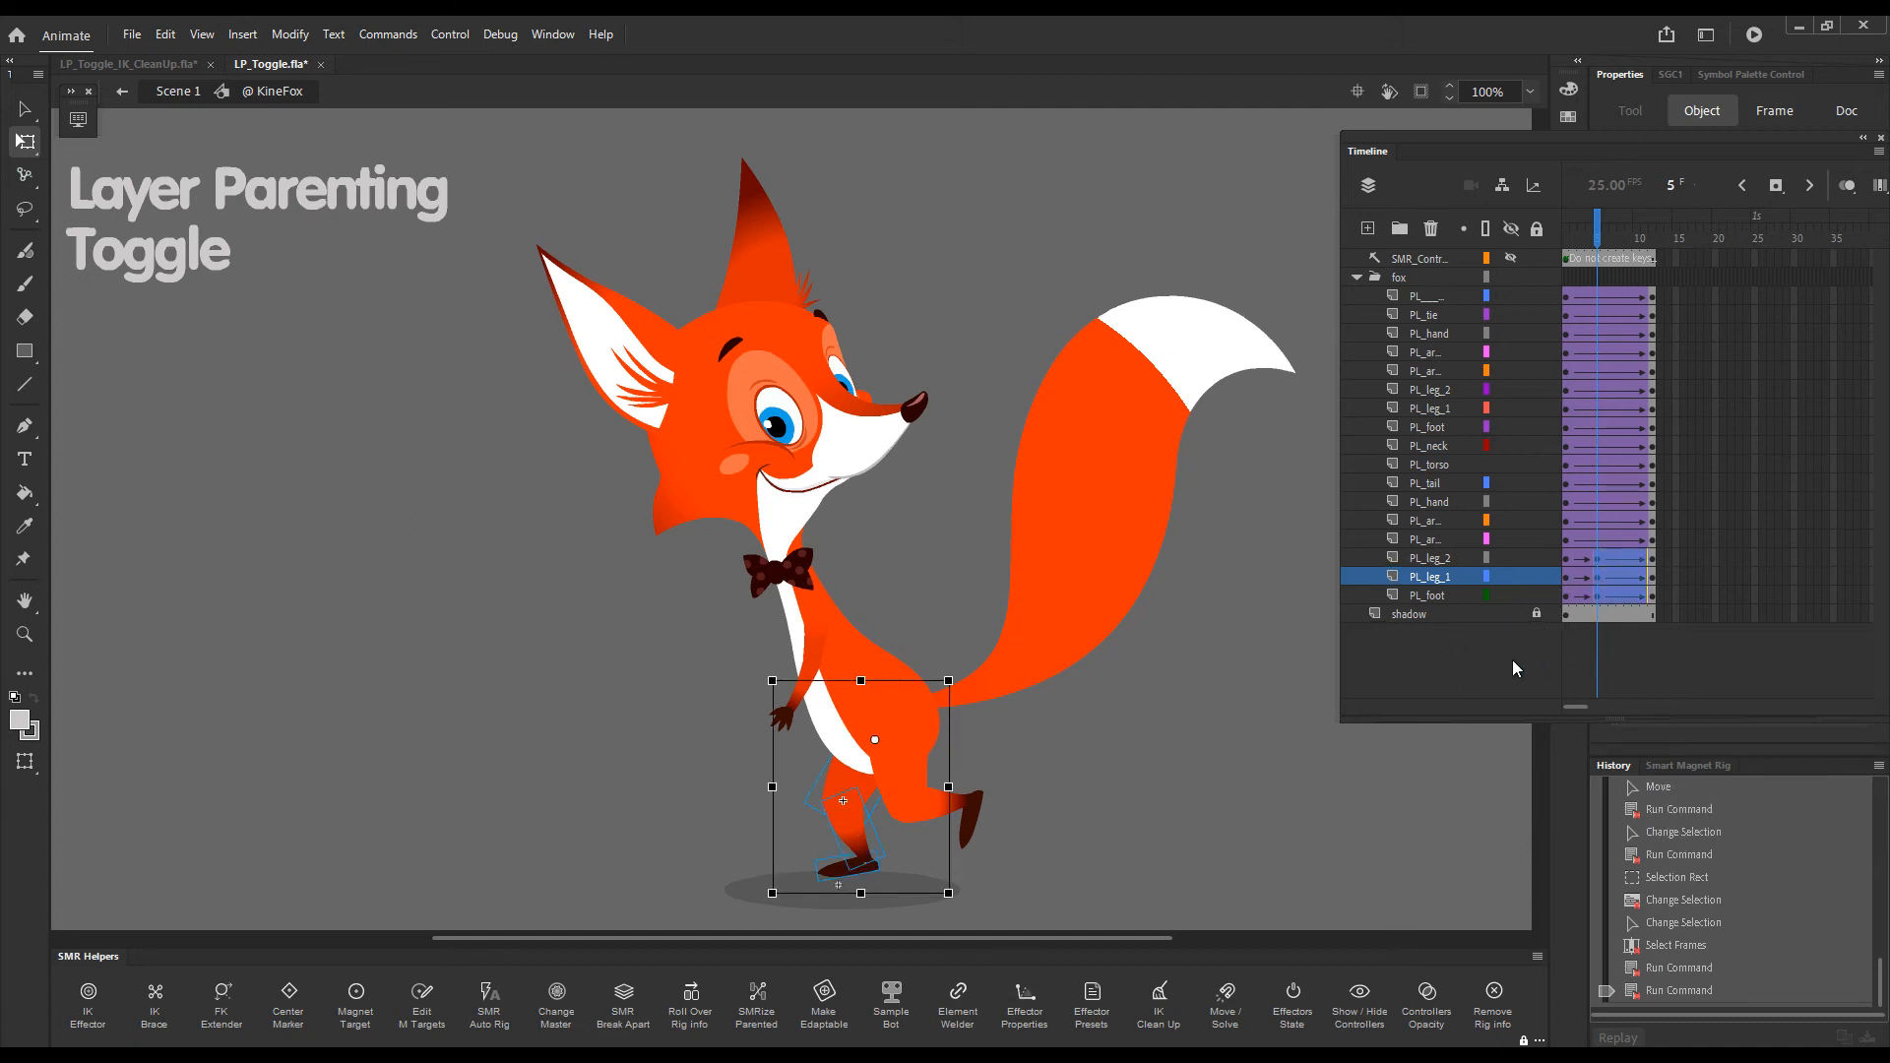
pyautogui.click(1148, 797)
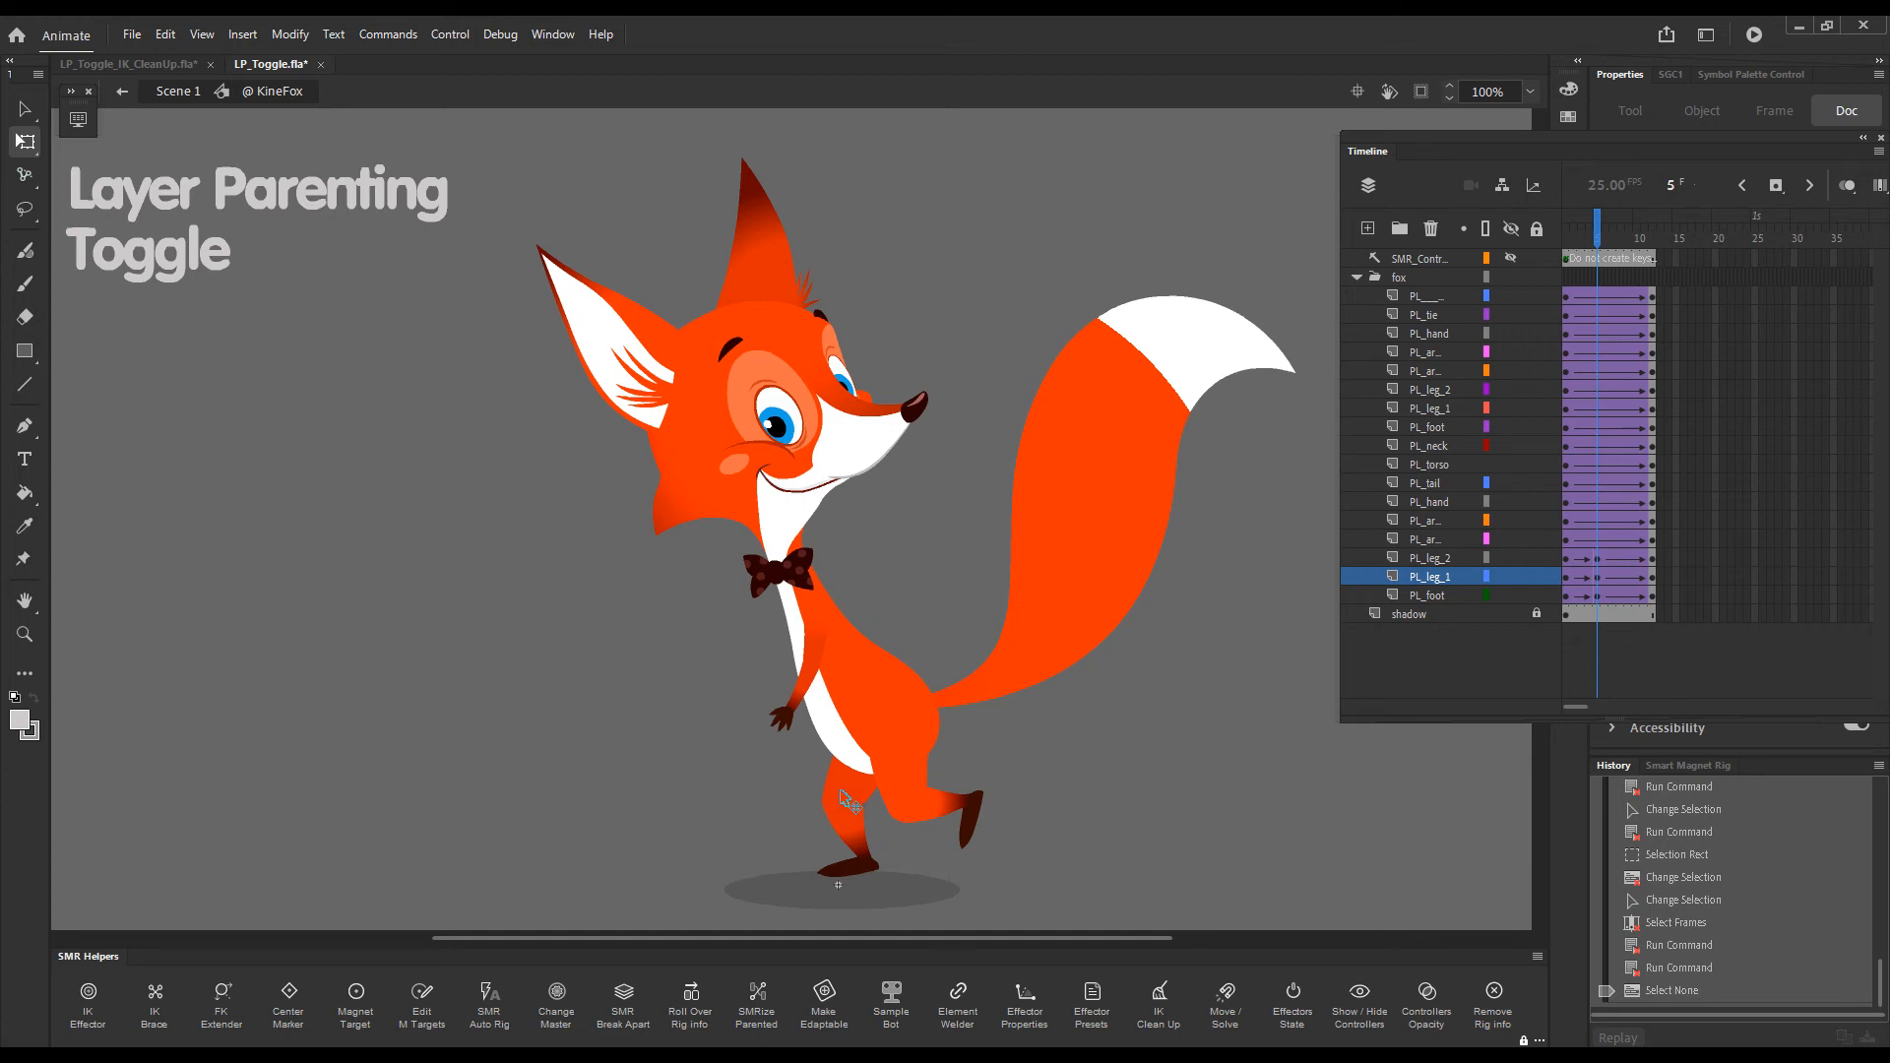
# Rotate the grounded leg's lower segment clockwise on frame 5, carrying its foot along.
pyautogui.press('q')
pyautogui.click(864, 845)
pyautogui.moveTo(899, 863); pyautogui.dragTo(853, 894)
pyautogui.click(785, 844)
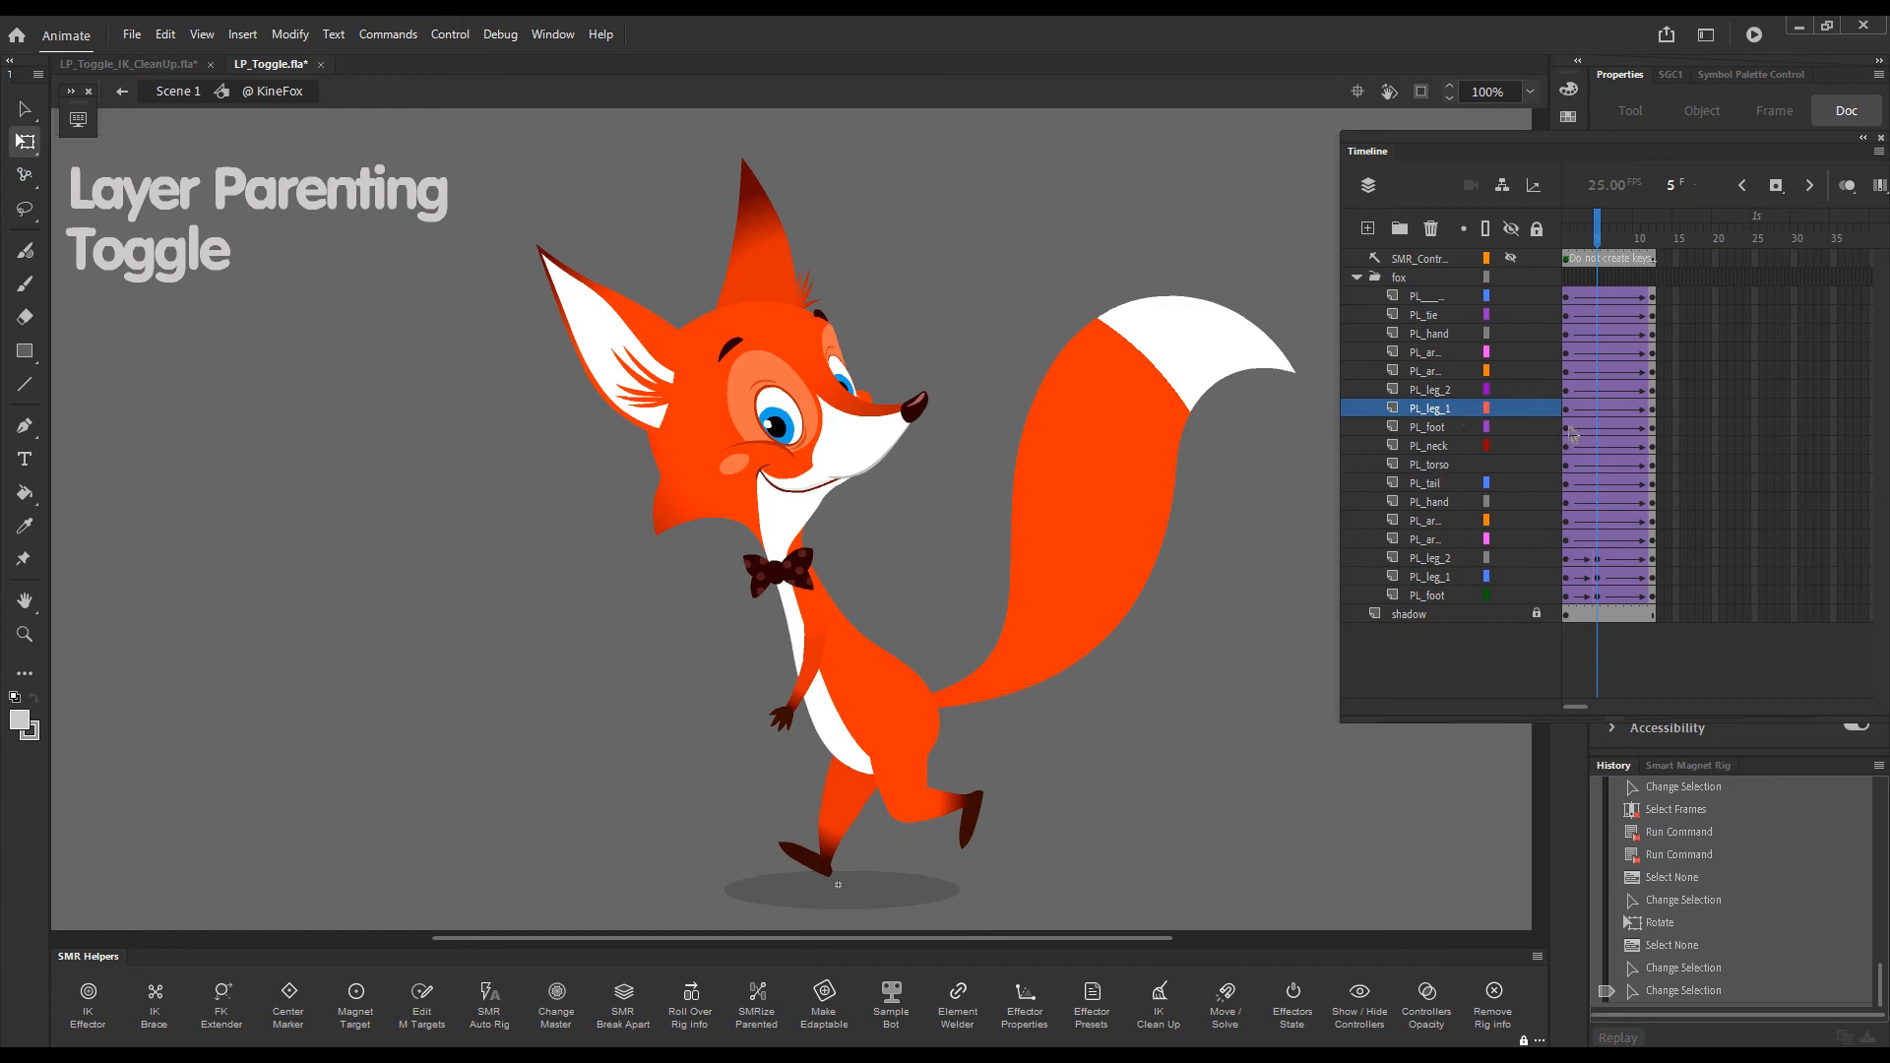
# Add keyframes at frame 5 for the raised leg's parts and rotate its lower segment and foot upward.
pyautogui.click(1596, 411)
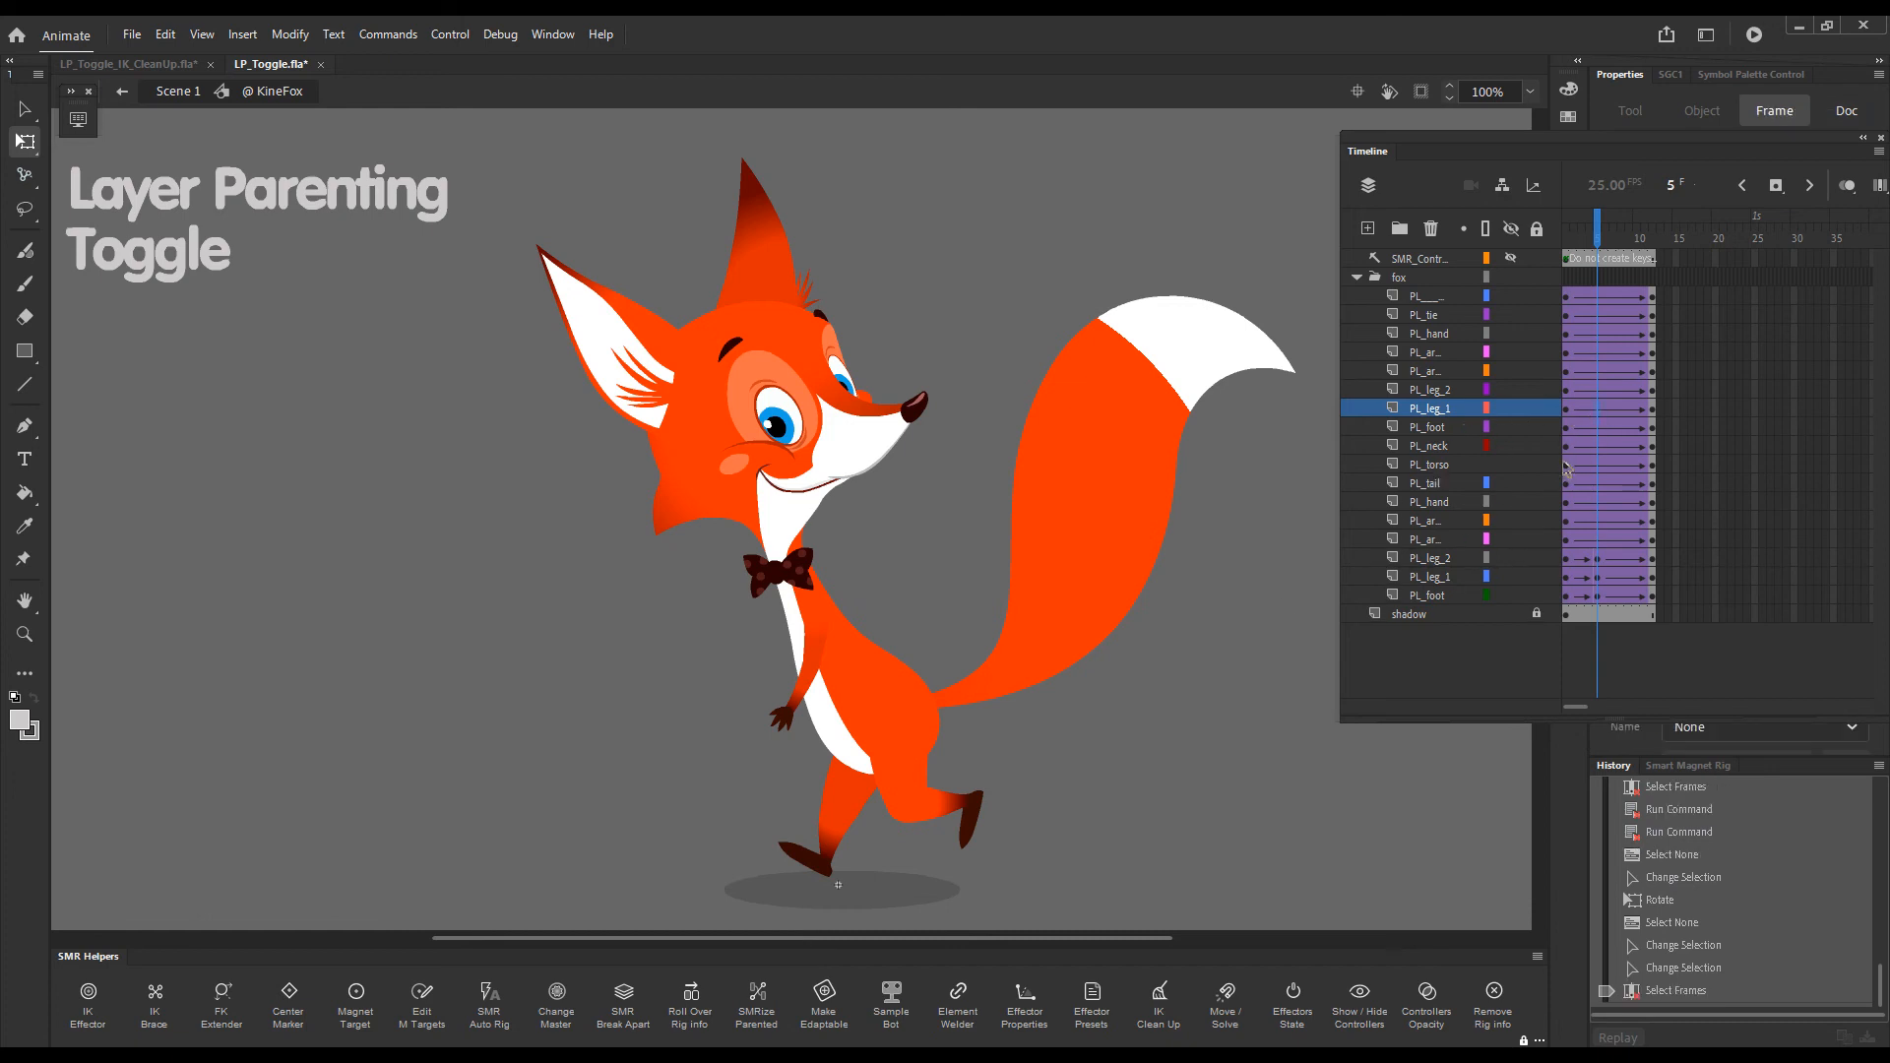
pyautogui.click(1018, 783)
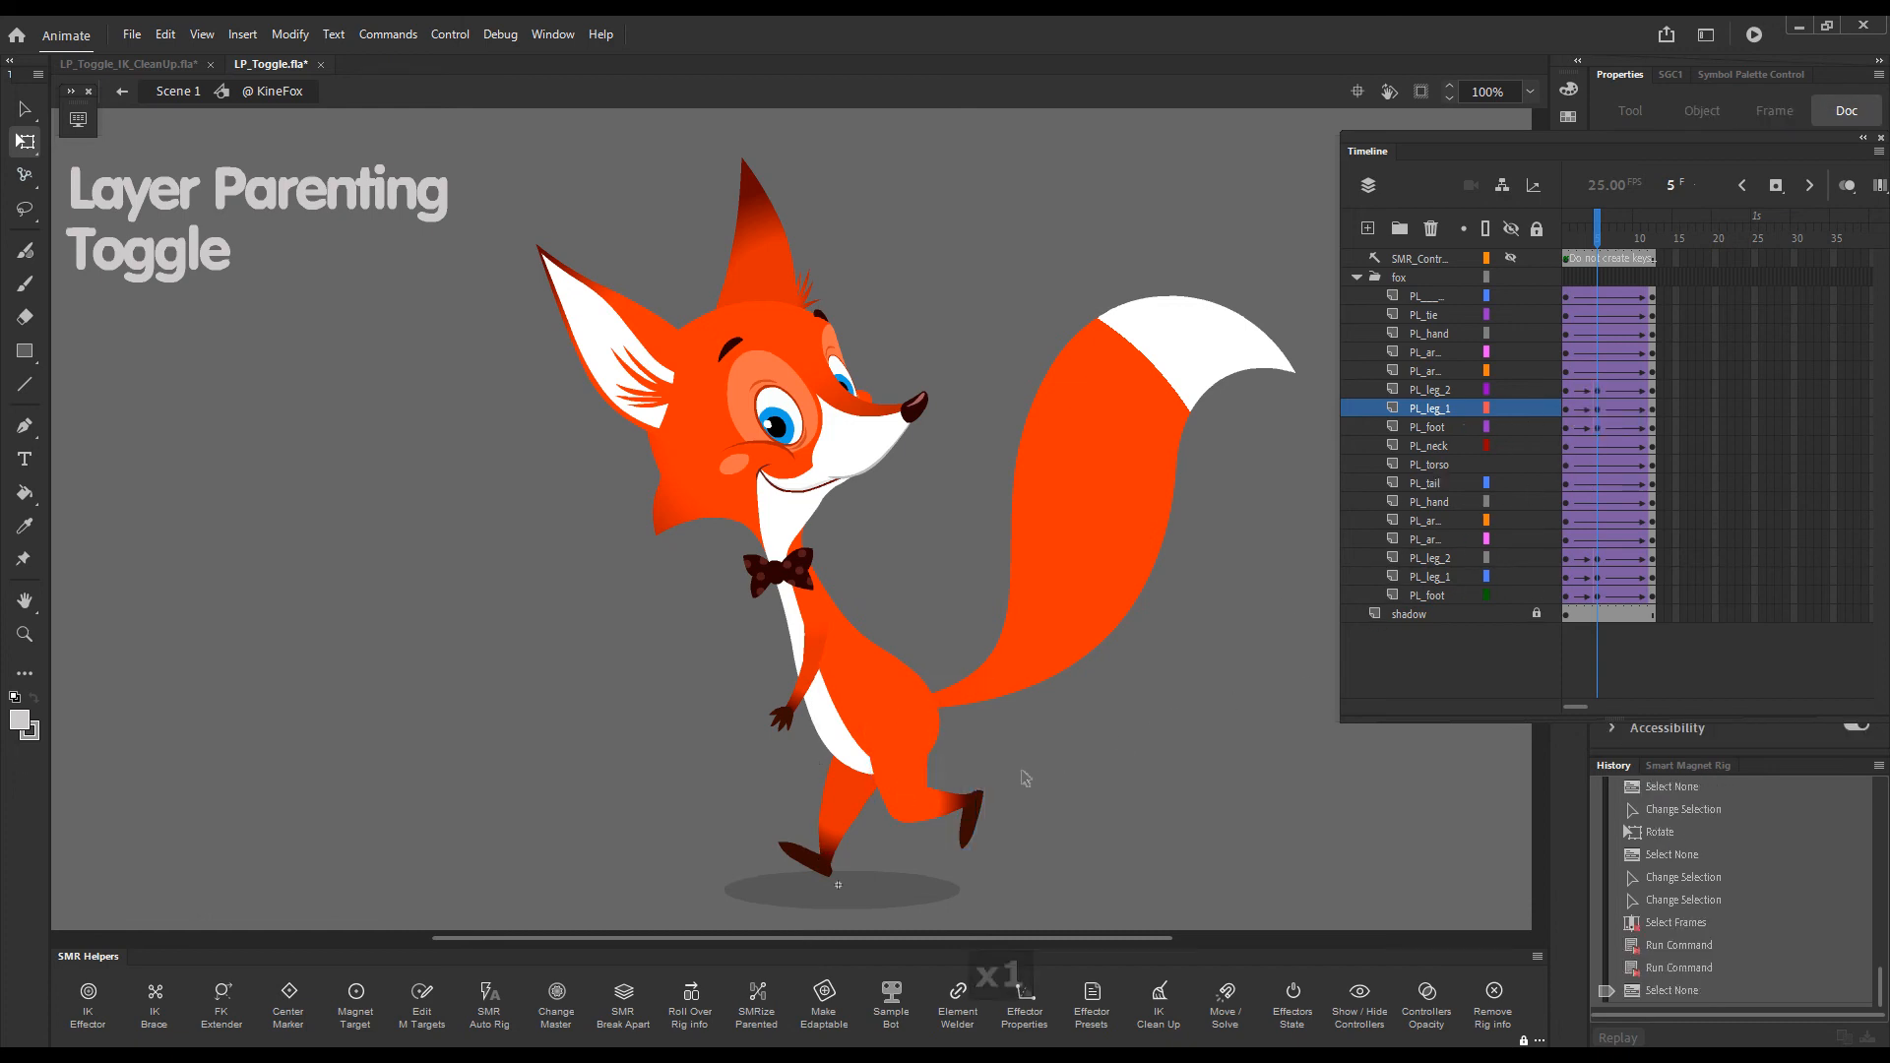
pyautogui.click(913, 764)
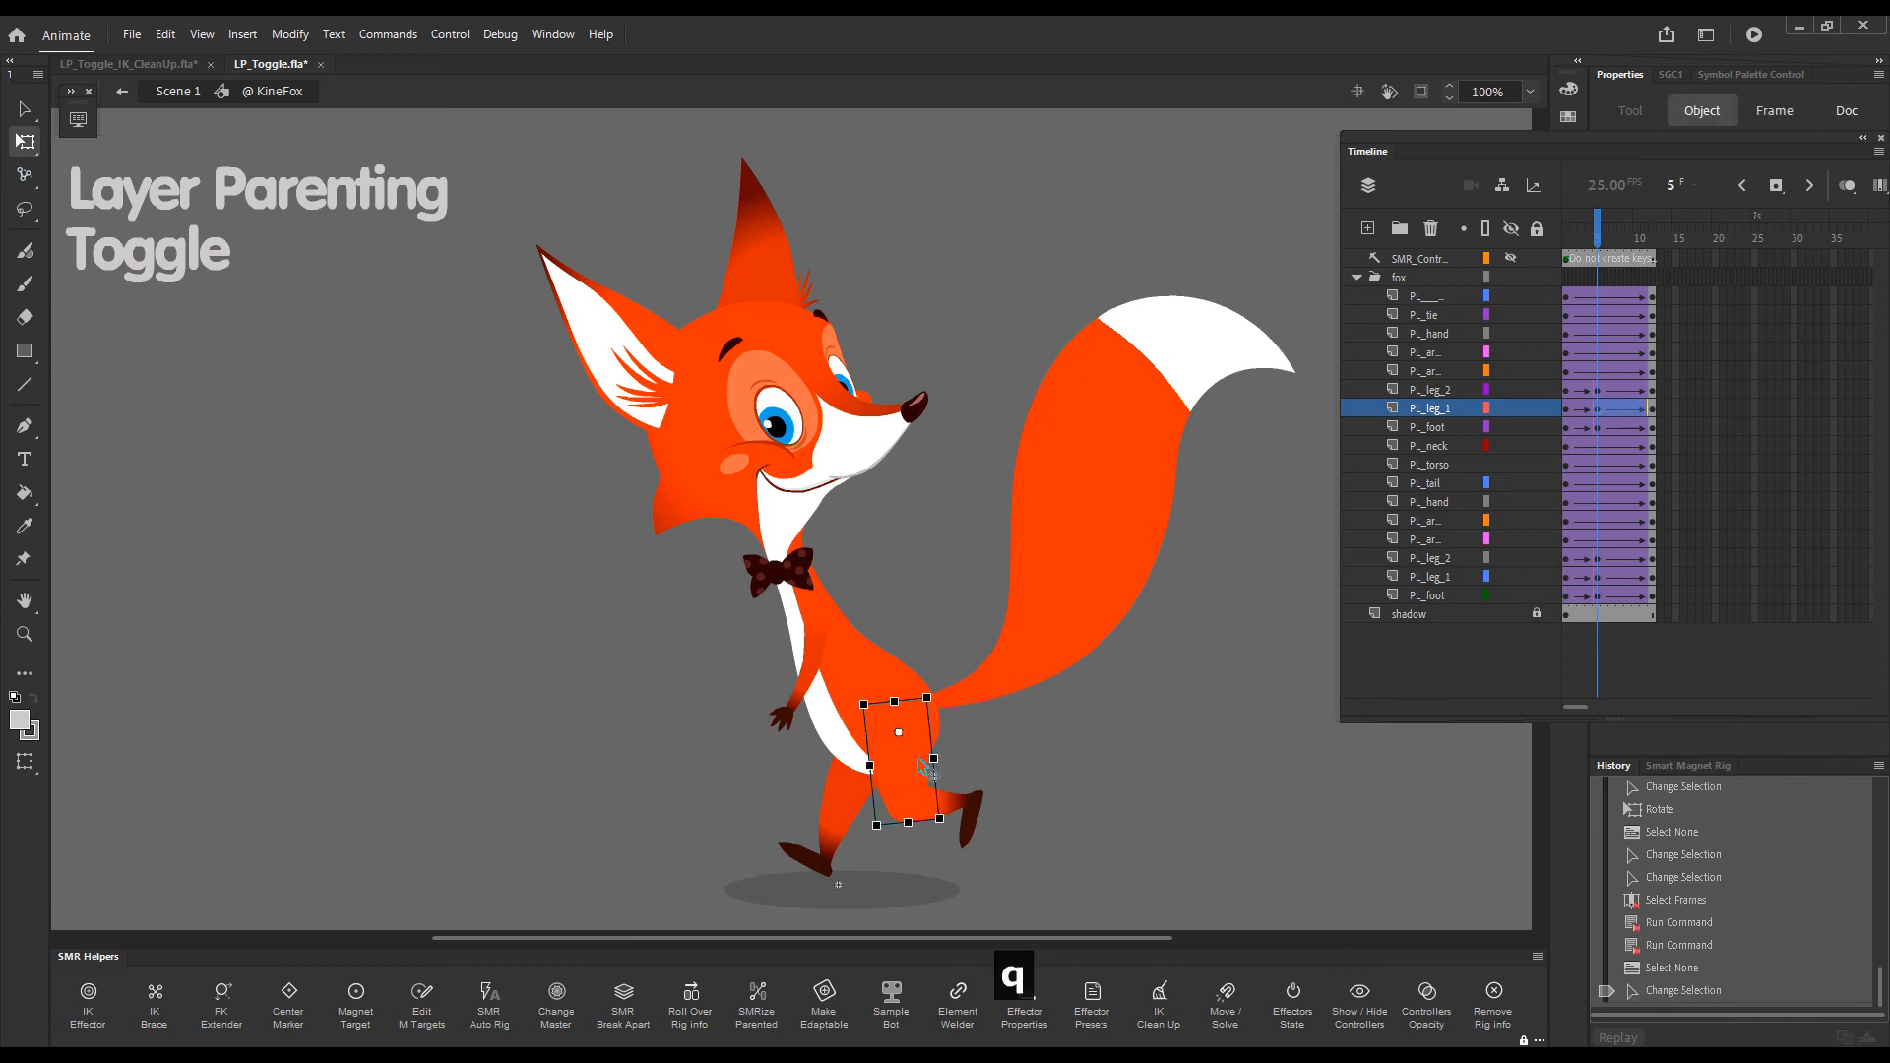
pyautogui.moveTo(1046, 753); pyautogui.dragTo(1018, 805)
pyautogui.click(951, 809)
pyautogui.click(979, 814)
# Try to pose the raised leg from its foot with the KineFlex tool while layer parenting is on.
pyautogui.click(973, 801)
pyautogui.press('g')
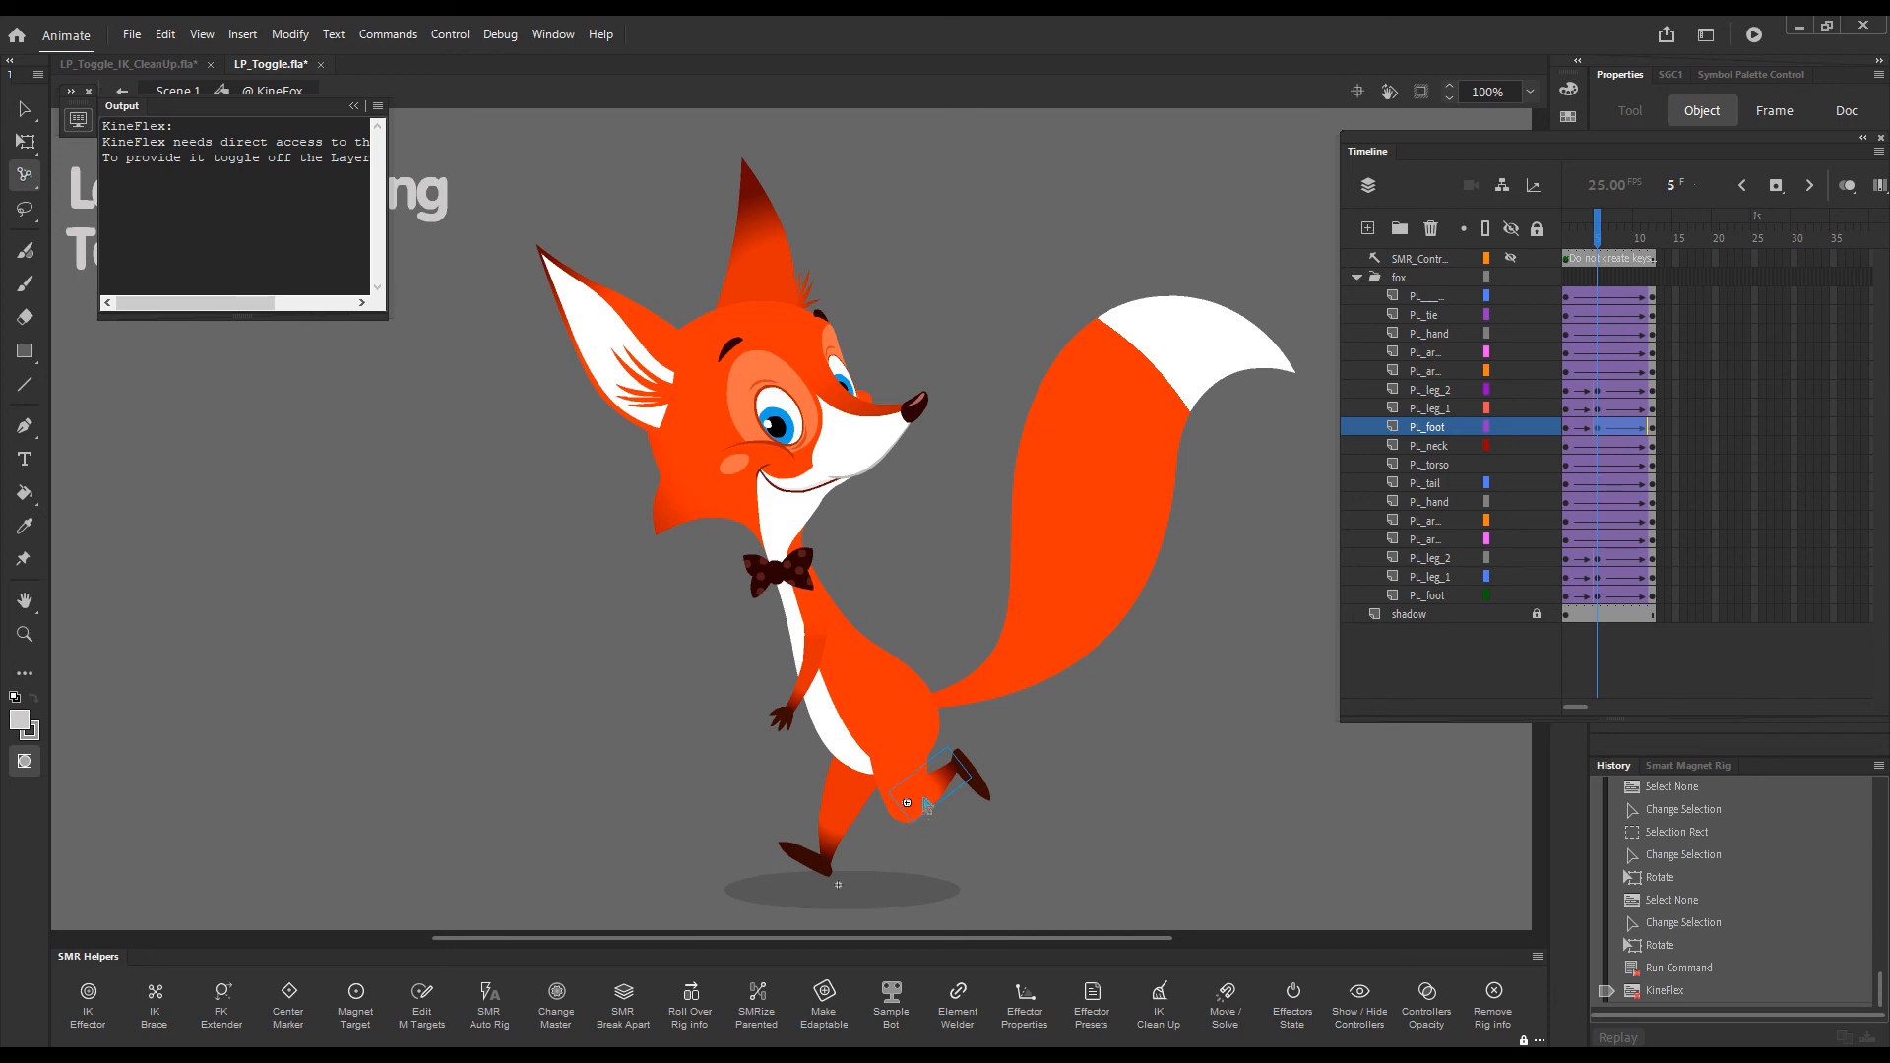
pyautogui.click(929, 806)
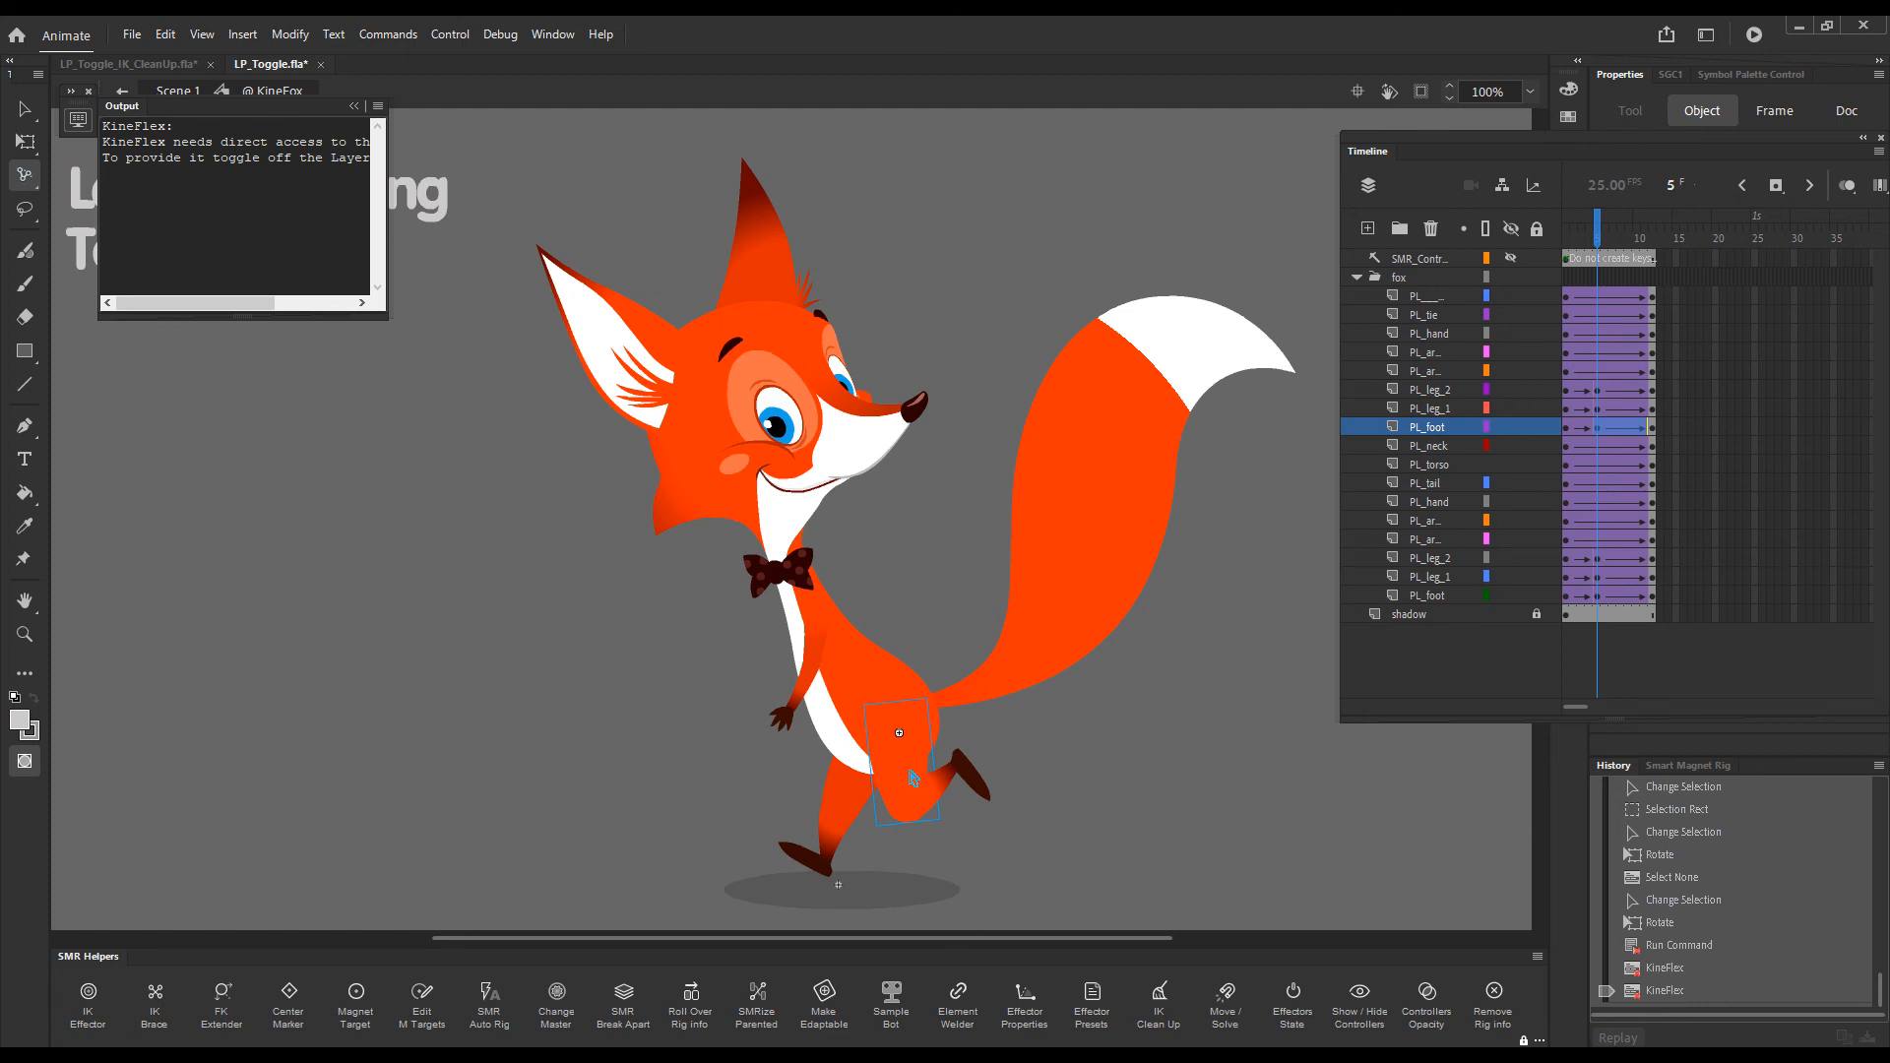
# Toggle off layer parenting for the raised leg's PL_leg_2, PL_leg_1 and PL_foot layers at frame 5 and deselect everything.
pyautogui.press('1')
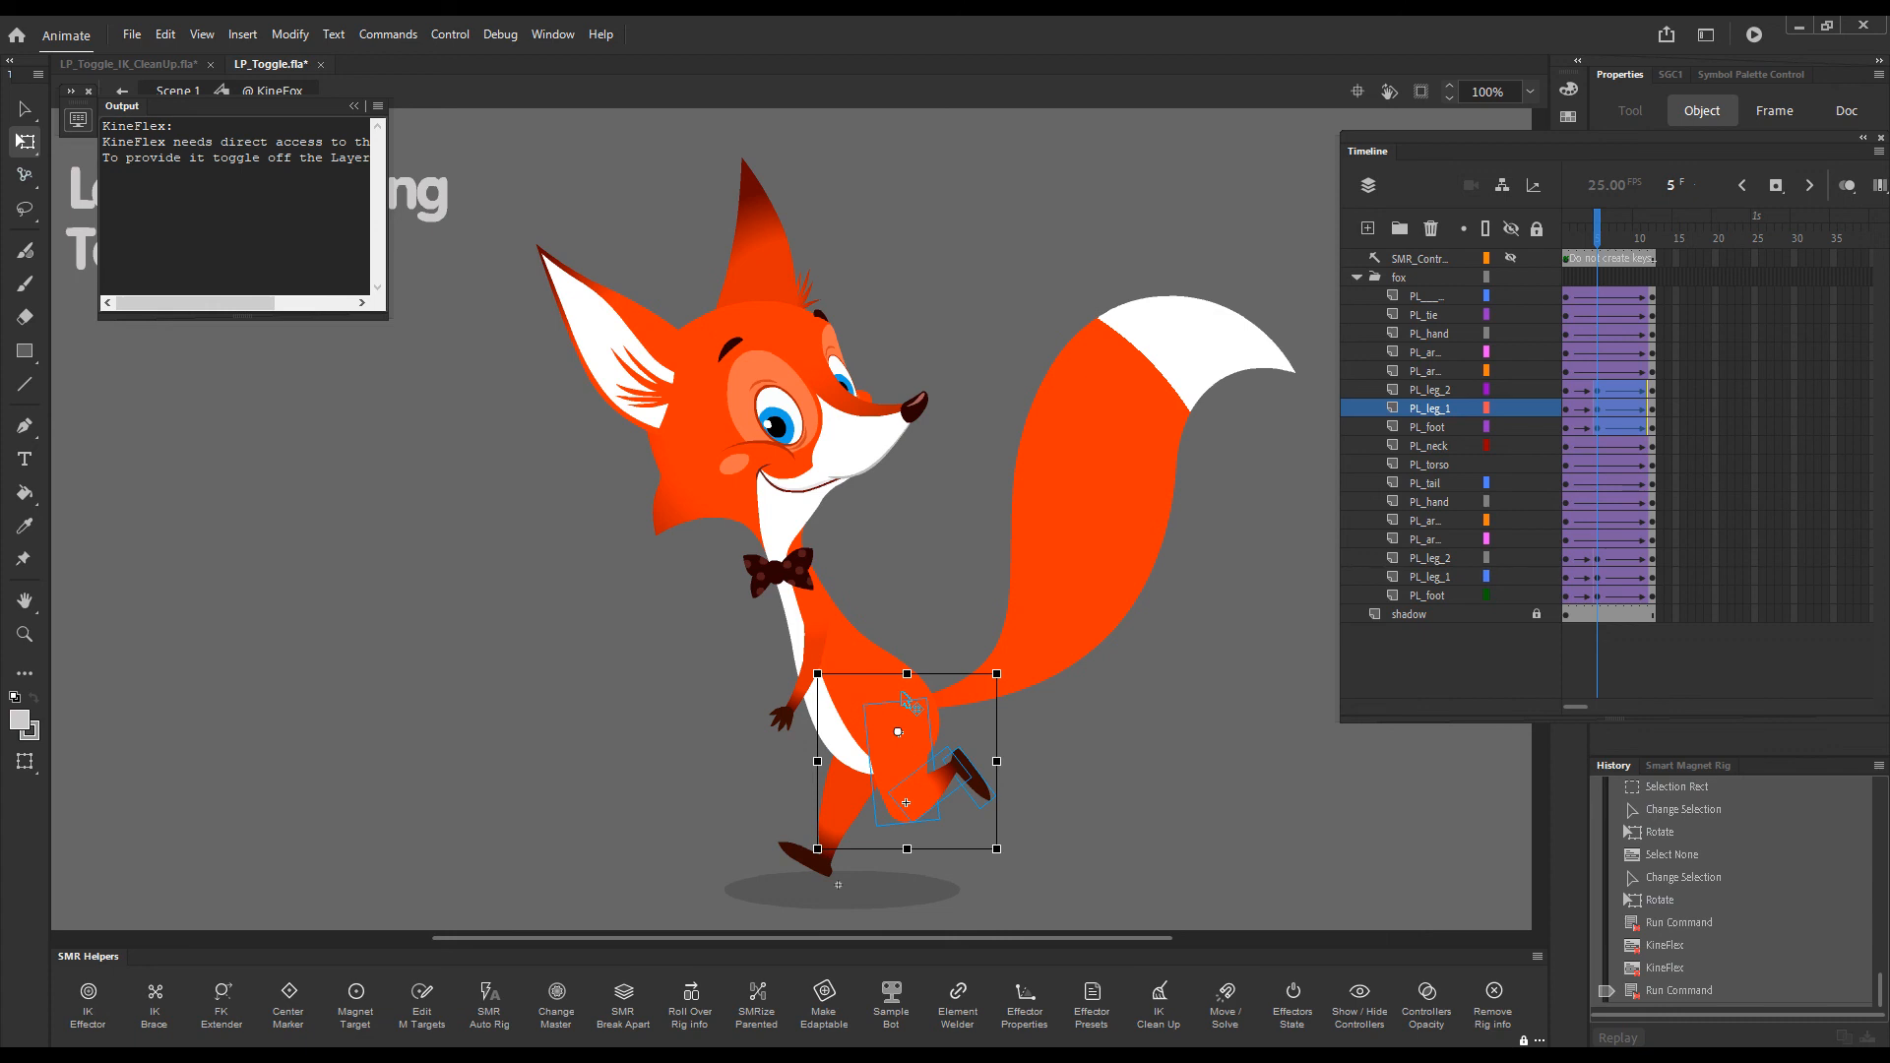
pyautogui.press(';')
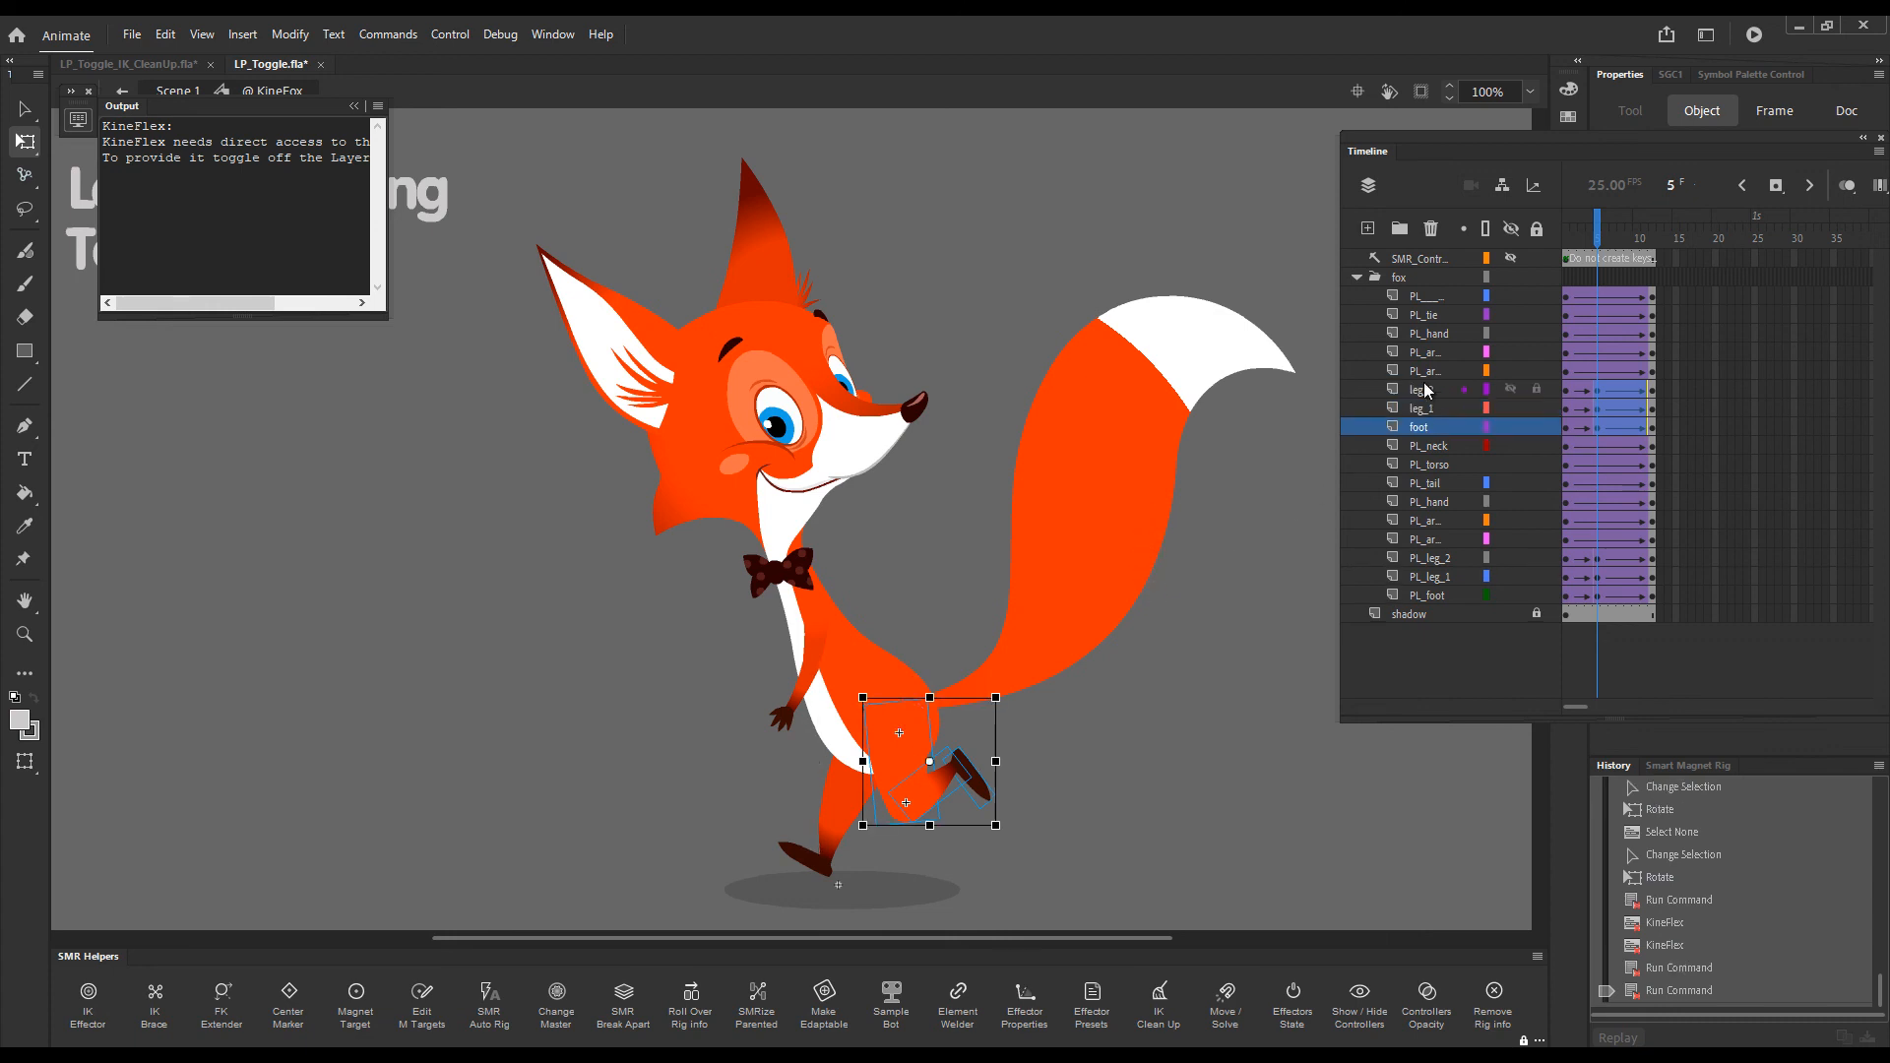
pyautogui.click(1257, 793)
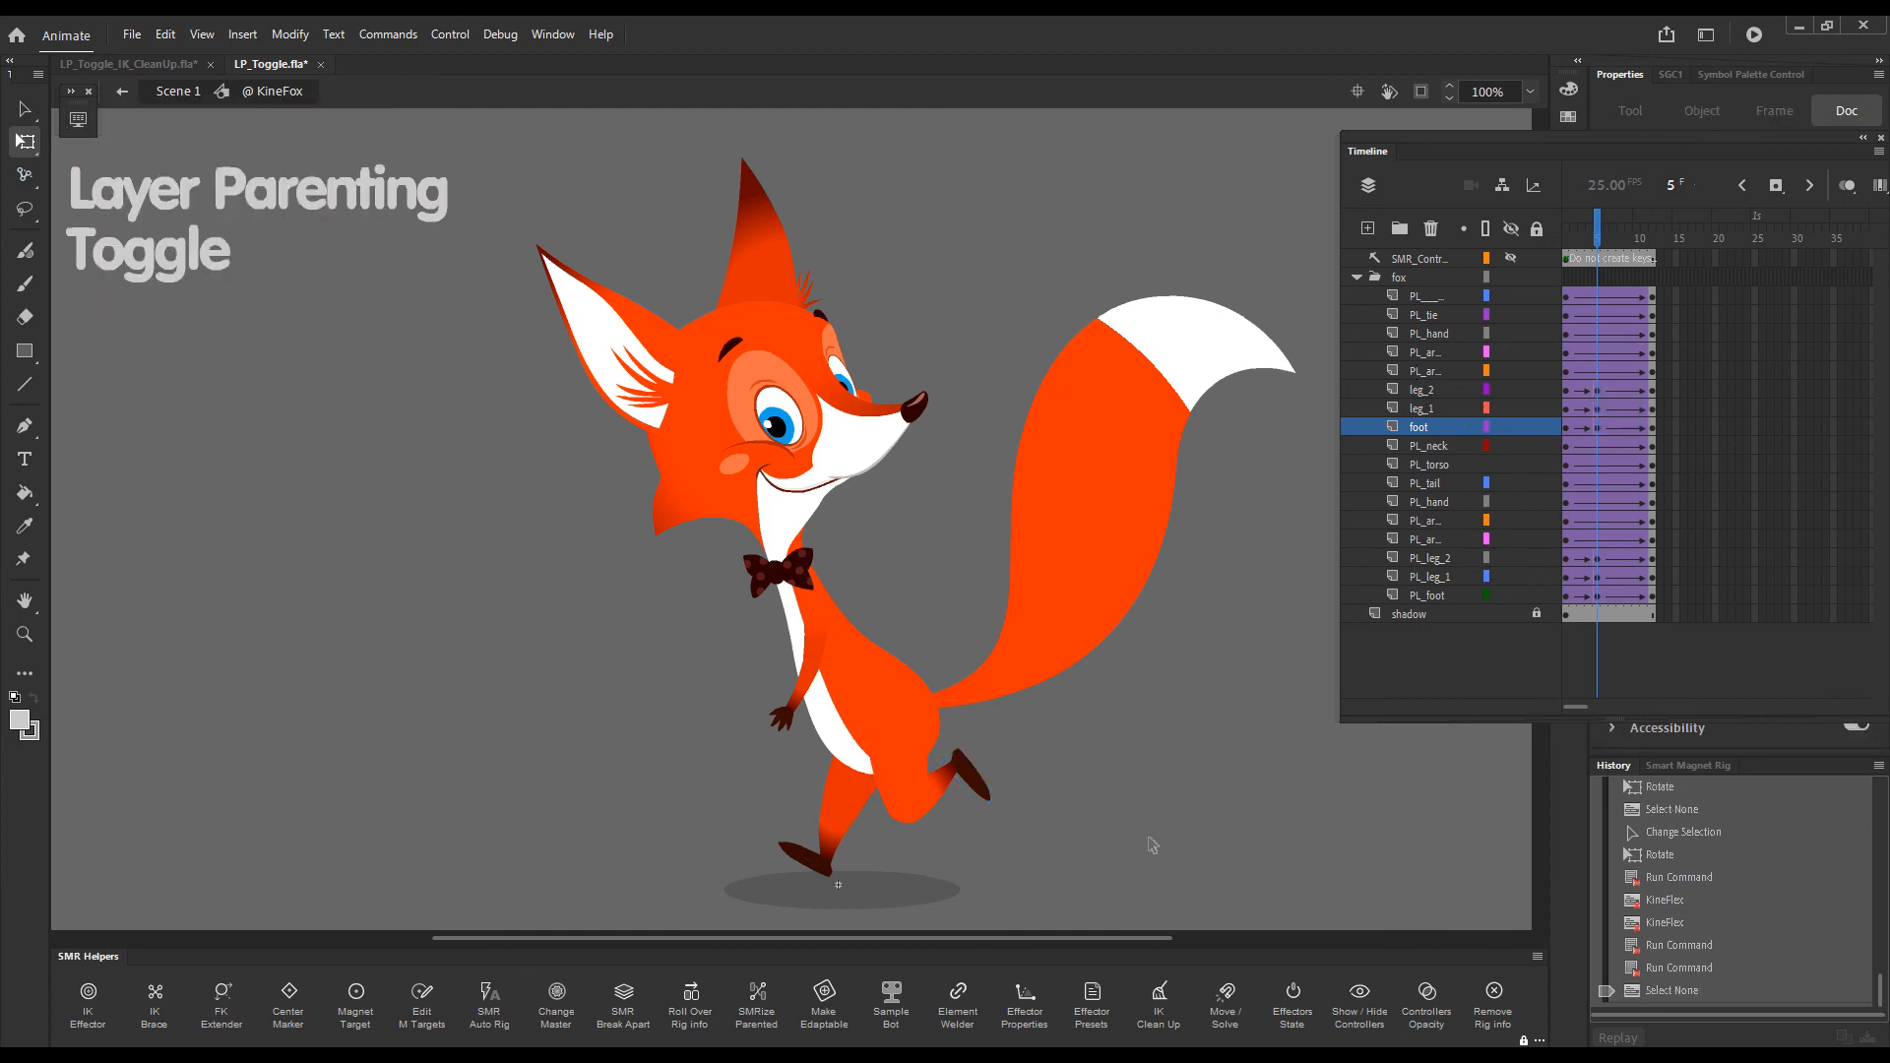
# Pose the raised leg on frame 5 with the KineFlex tool, swinging its knee and foot backward and turning the foot flatter.
pyautogui.press('g')
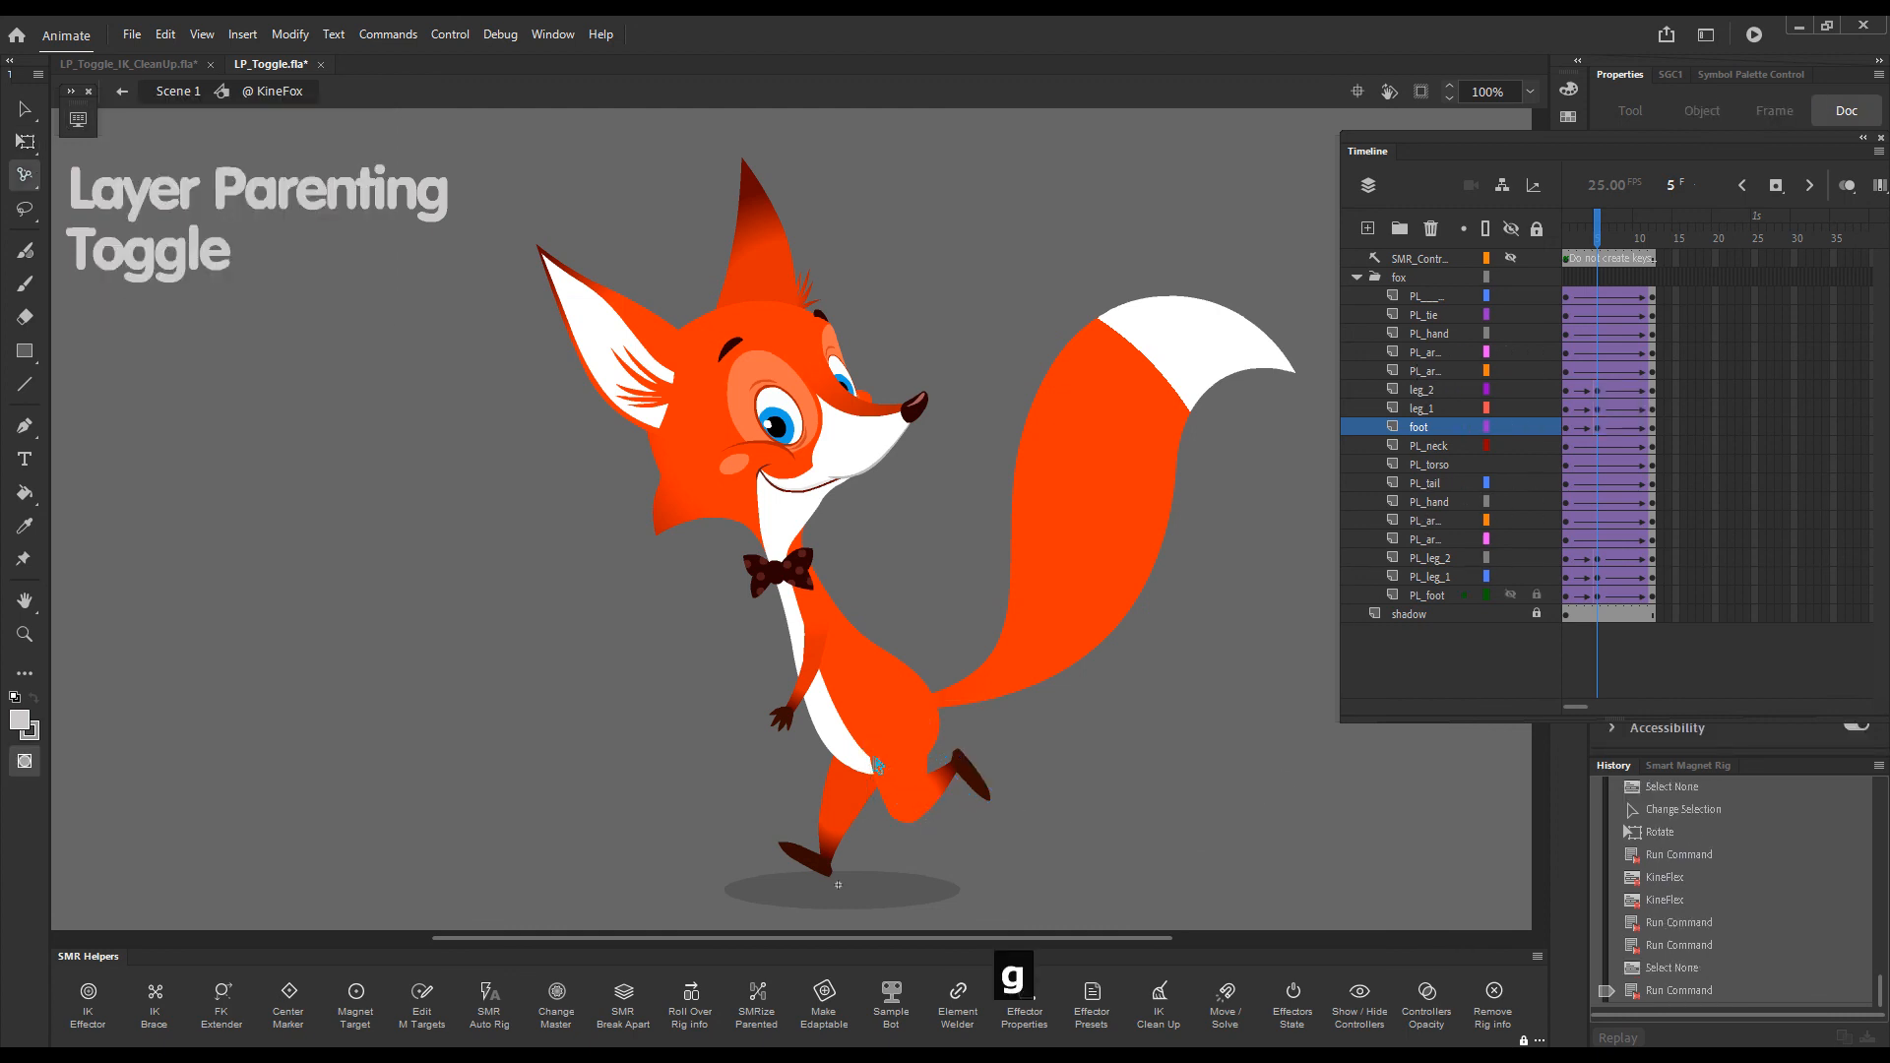
pyautogui.moveTo(908, 780); pyautogui.dragTo(977, 755)
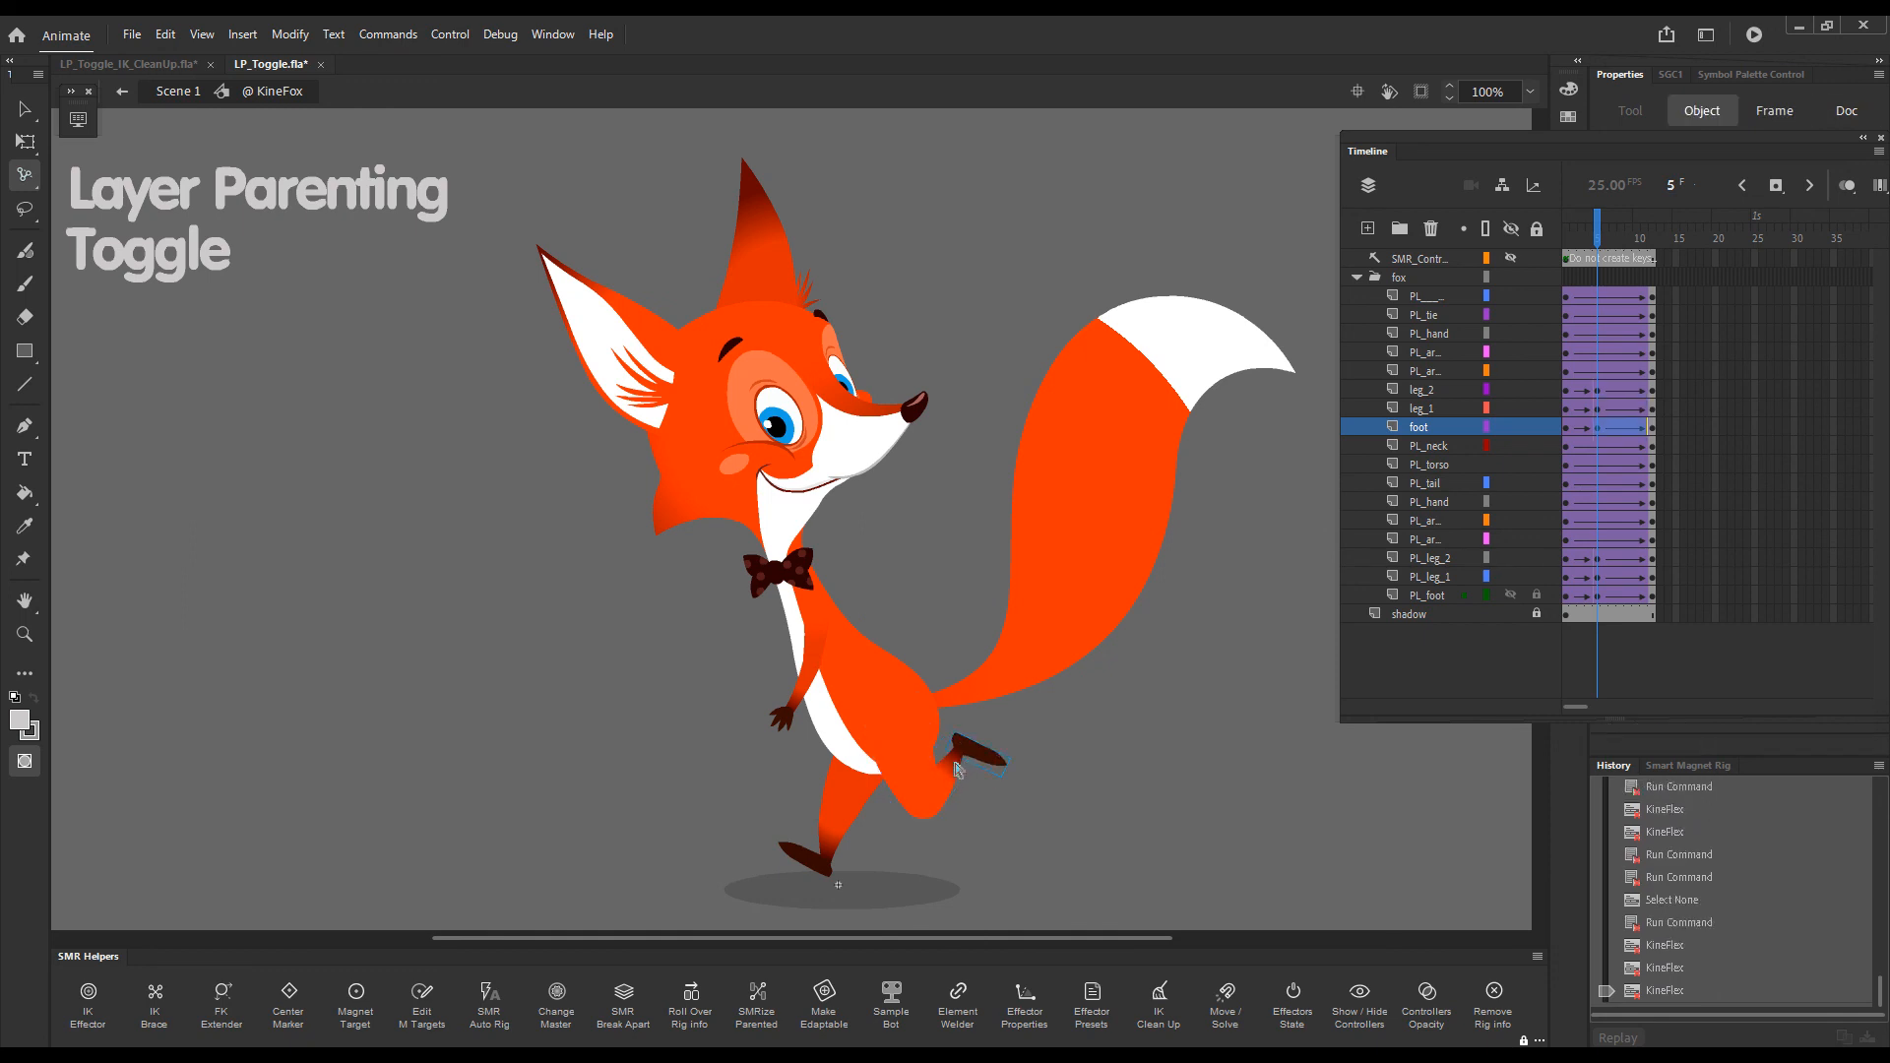
pyautogui.click(923, 799)
pyautogui.moveTo(1603, 231)
pyautogui.mouseDown()
pyautogui.moveTo(1569, 238)
pyautogui.moveTo(1666, 246)
pyautogui.moveTo(1554, 253)
pyautogui.moveTo(1596, 253)
pyautogui.mouseUp()
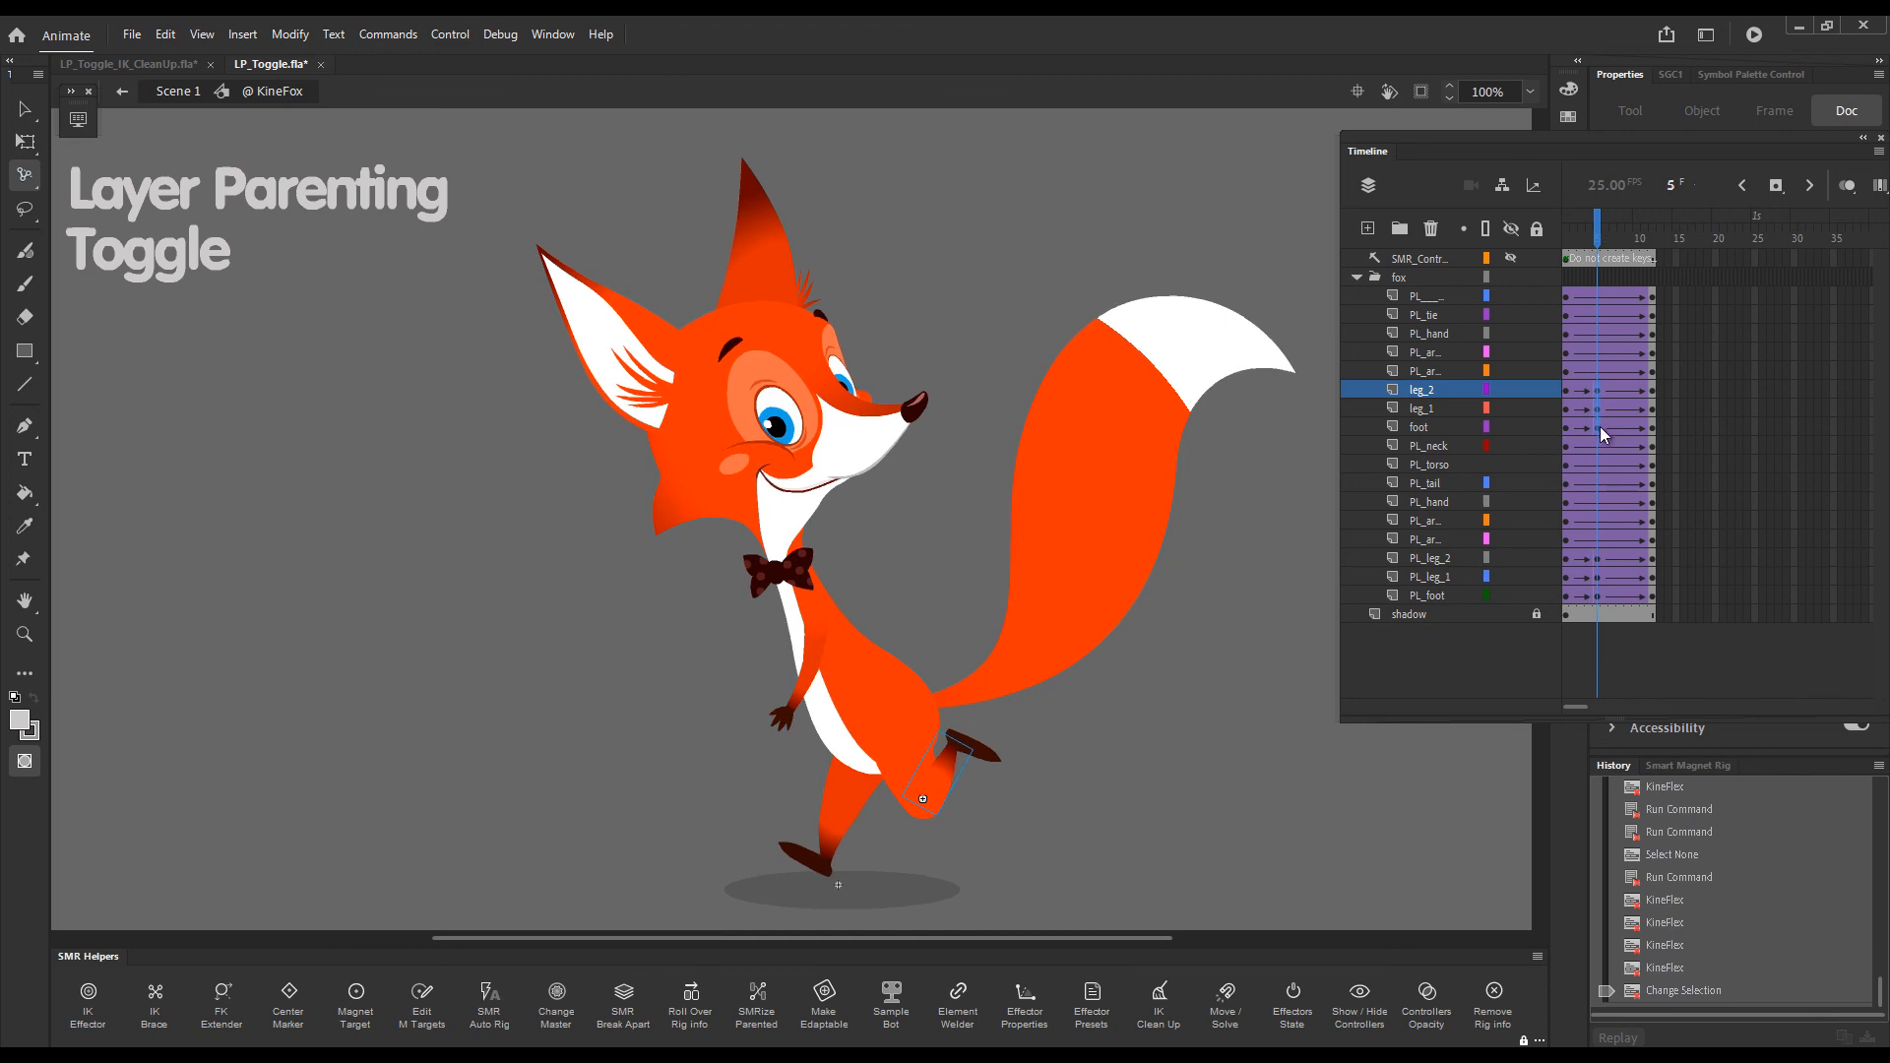
# Toggle layer parenting back on for the raised leg's leg_2, leg_1 and foot layers using their frame 5 keyframes, and clear the selection.
pyautogui.click(1598, 427)
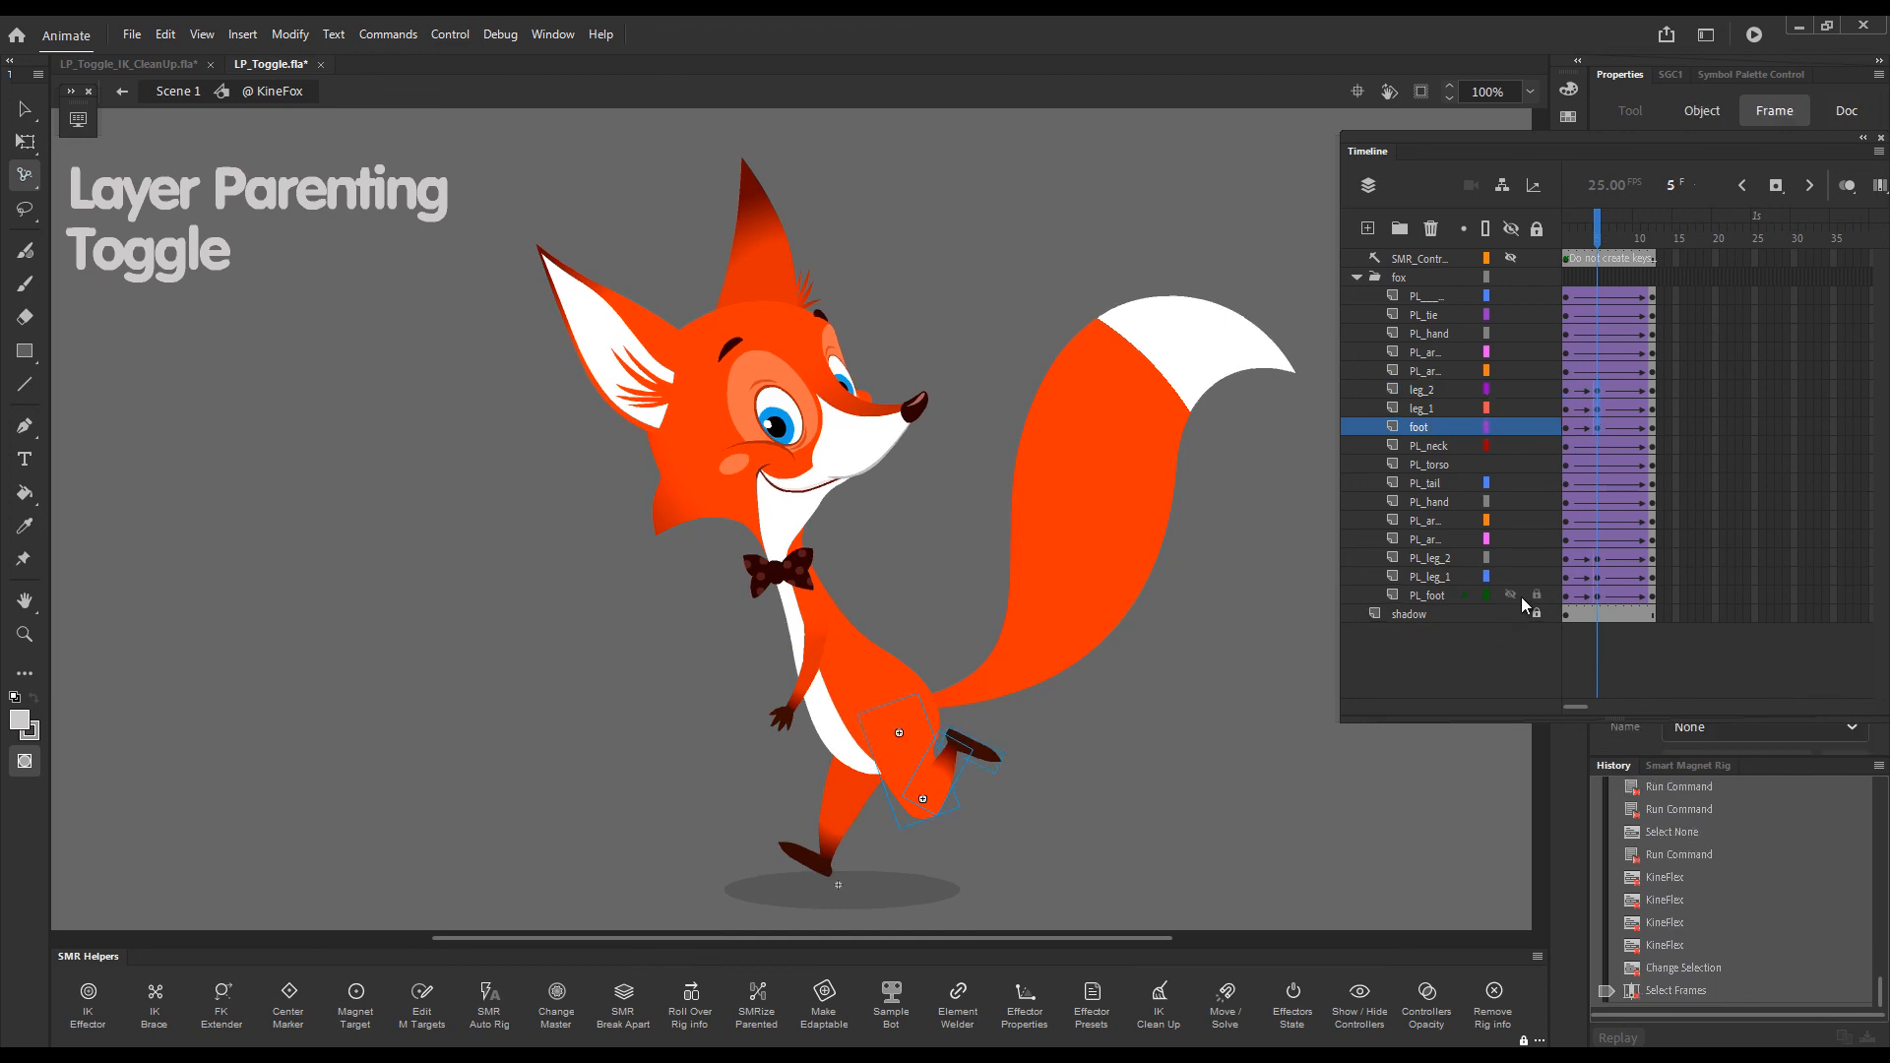
pyautogui.moveTo(1653, 392); pyautogui.dragTo(1593, 430)
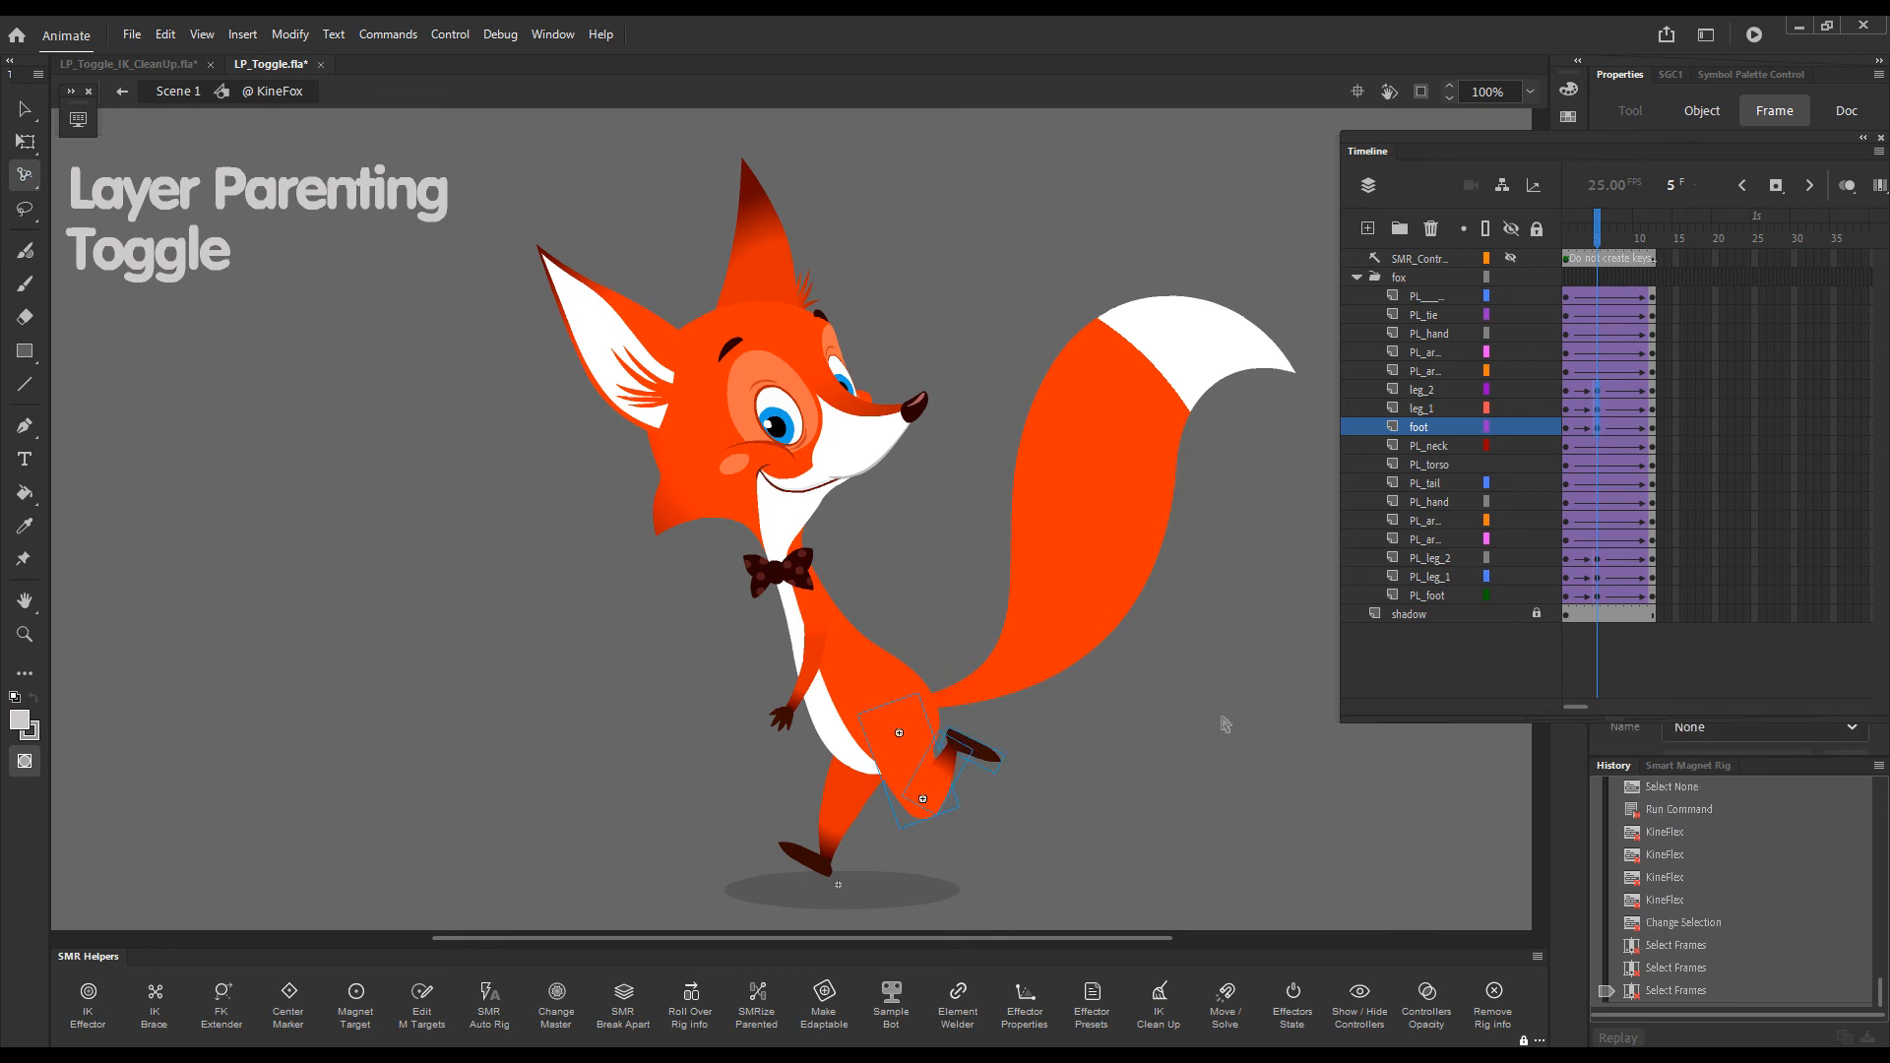
pyautogui.press(';')
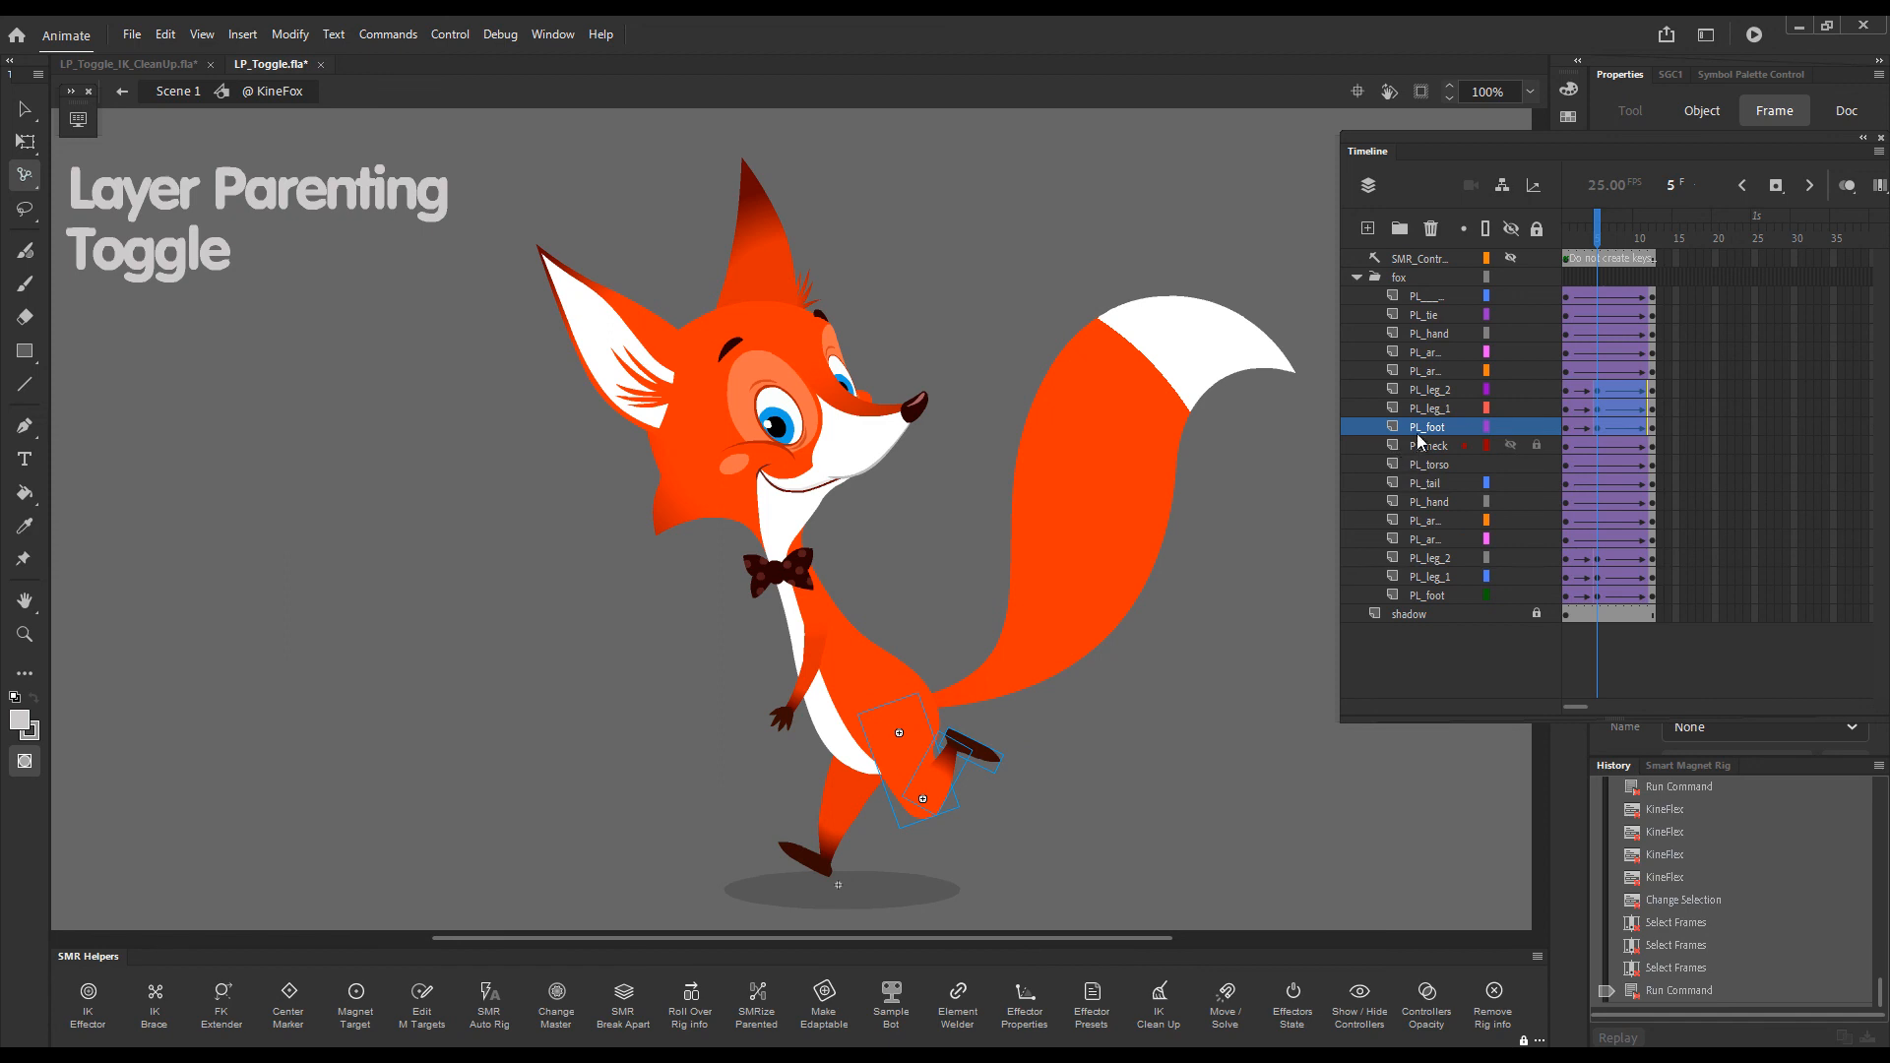
pyautogui.moveTo(1604, 234)
pyautogui.mouseDown()
pyautogui.moveTo(1574, 238)
pyautogui.moveTo(1662, 254)
pyautogui.moveTo(1597, 246)
pyautogui.mouseUp()
pyautogui.click(1139, 781)
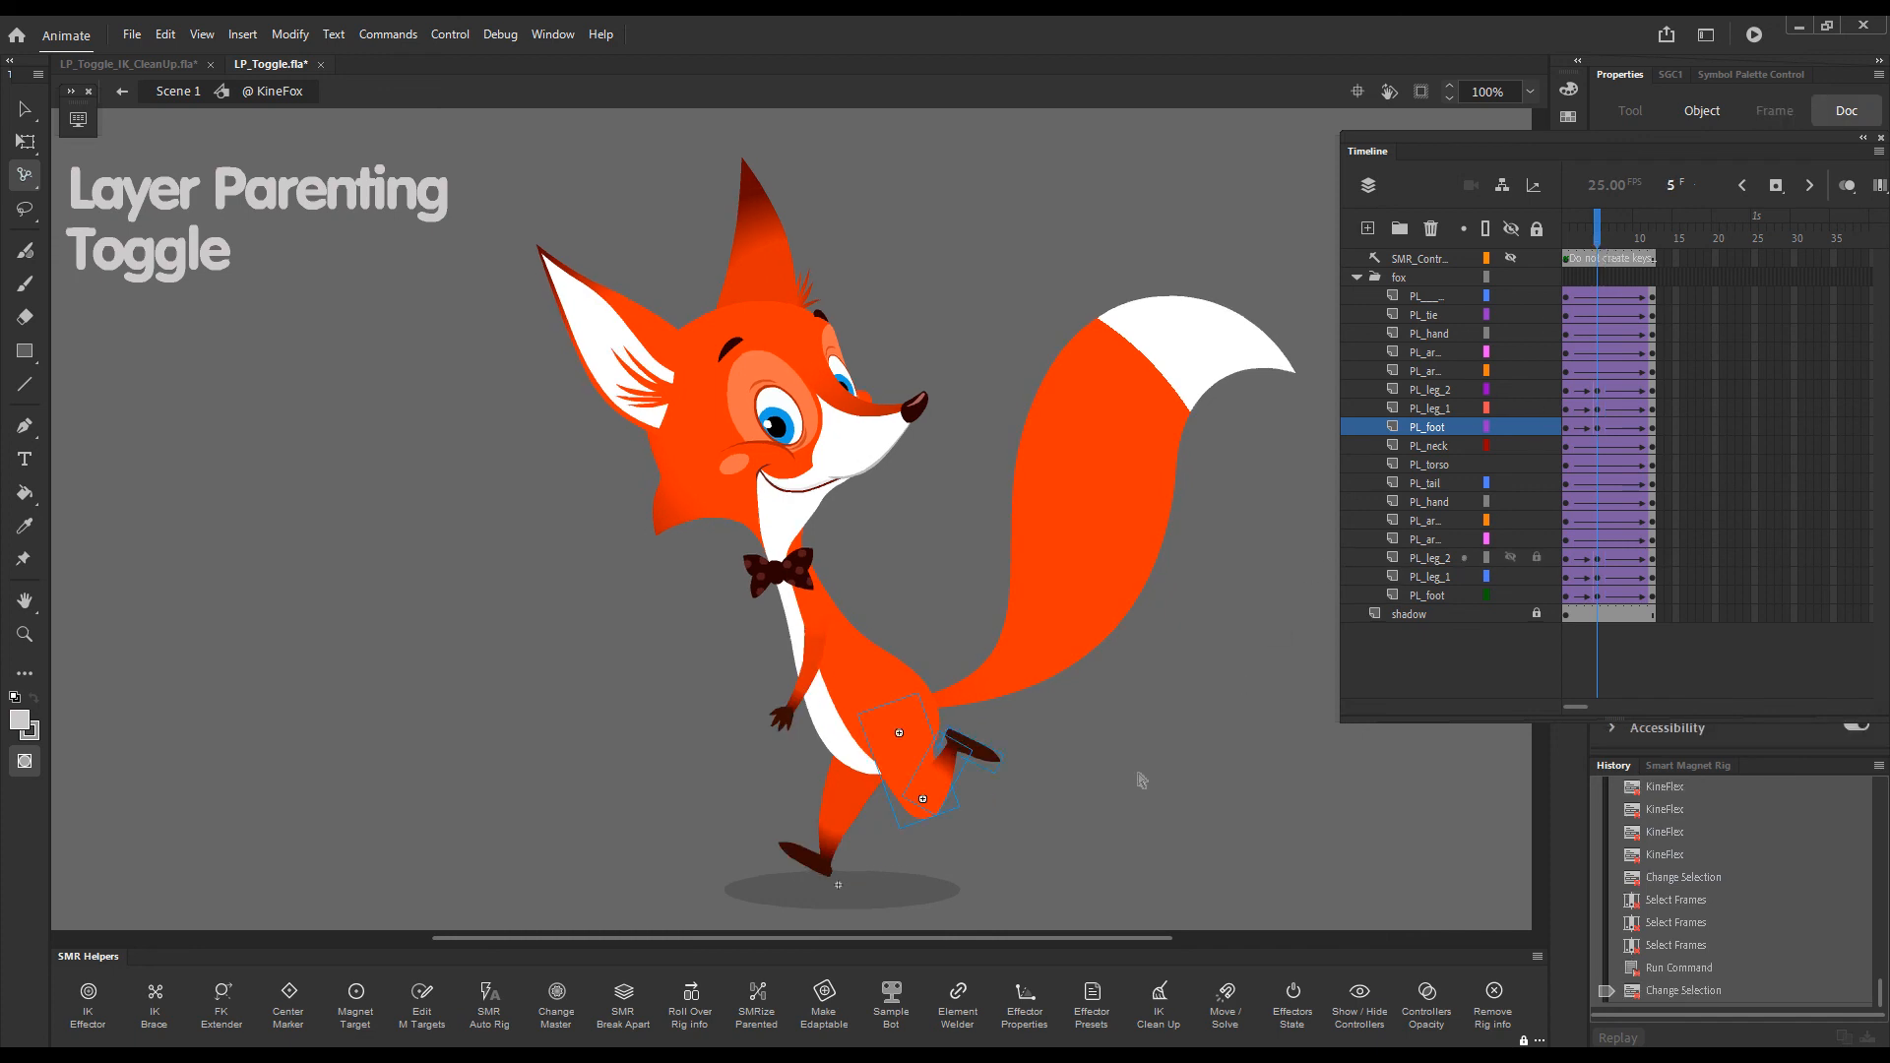